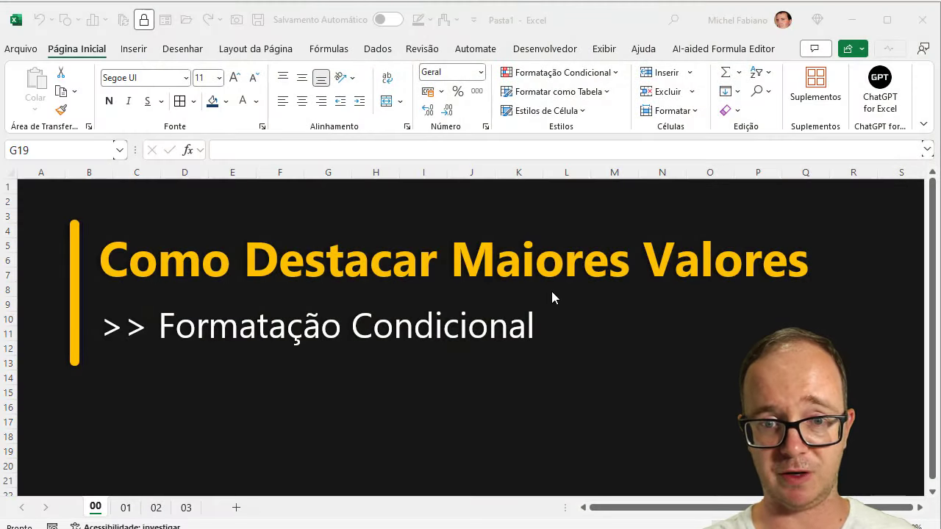
# - On sheet 01, select the Totals E4:E11 and bring up the Highlight Cells Rules menu
pyautogui.click(616, 73)
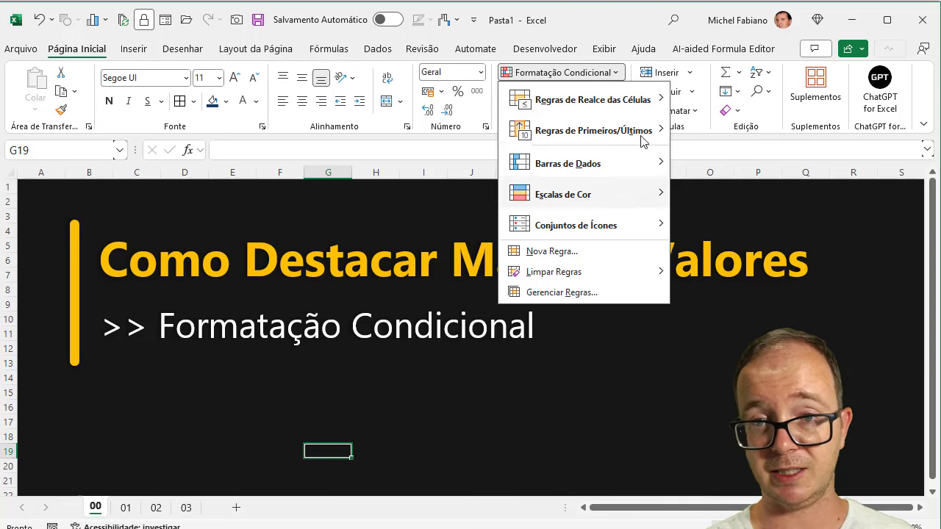
pyautogui.click(603, 371)
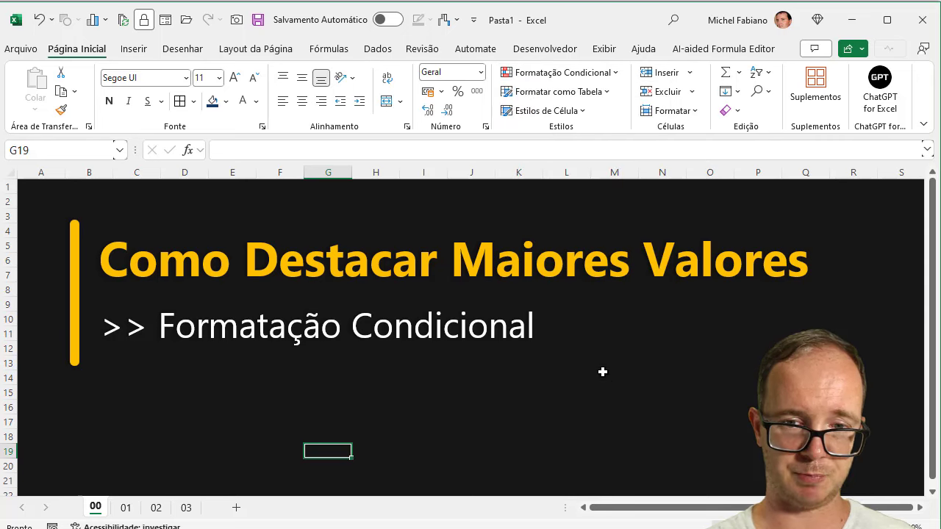
pyautogui.click(126, 508)
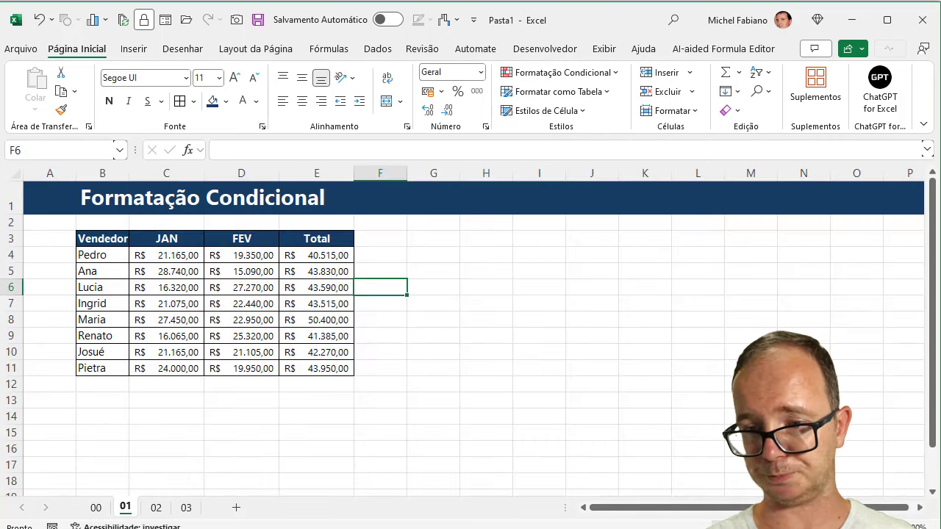
pyautogui.keyDown('ctrl'); pyautogui.scroll(3, 470, 331); pyautogui.keyUp('ctrl')
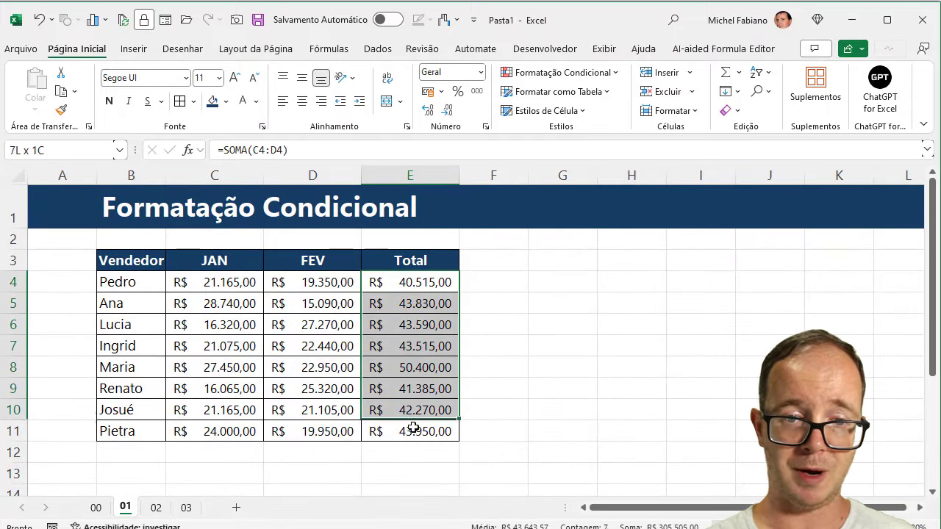
pyautogui.moveTo(430, 280); pyautogui.dragTo(414, 431)
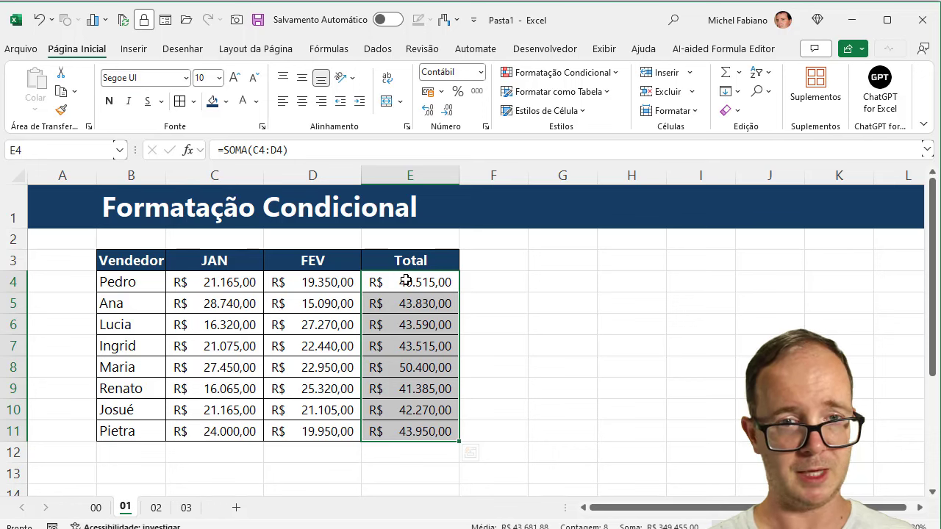
pyautogui.moveTo(406, 280); pyautogui.dragTo(404, 427)
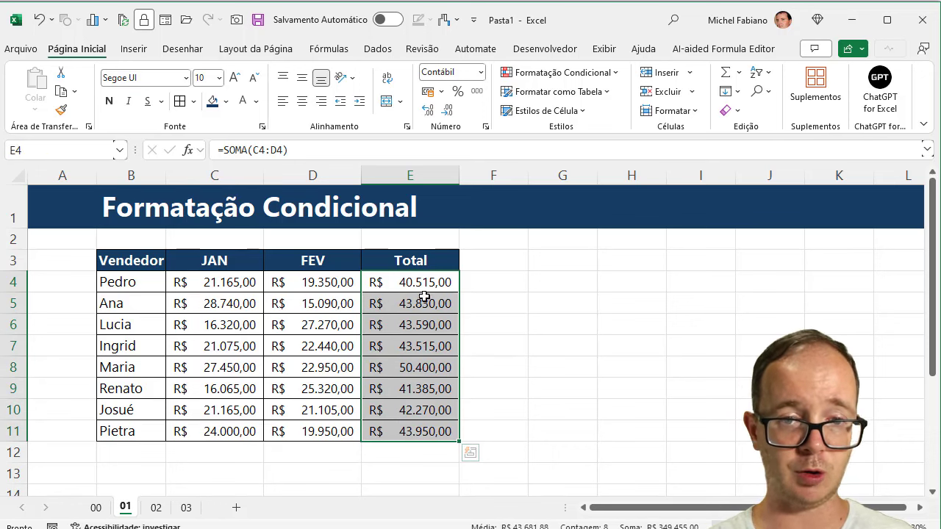
pyautogui.moveTo(425, 280); pyautogui.dragTo(416, 433)
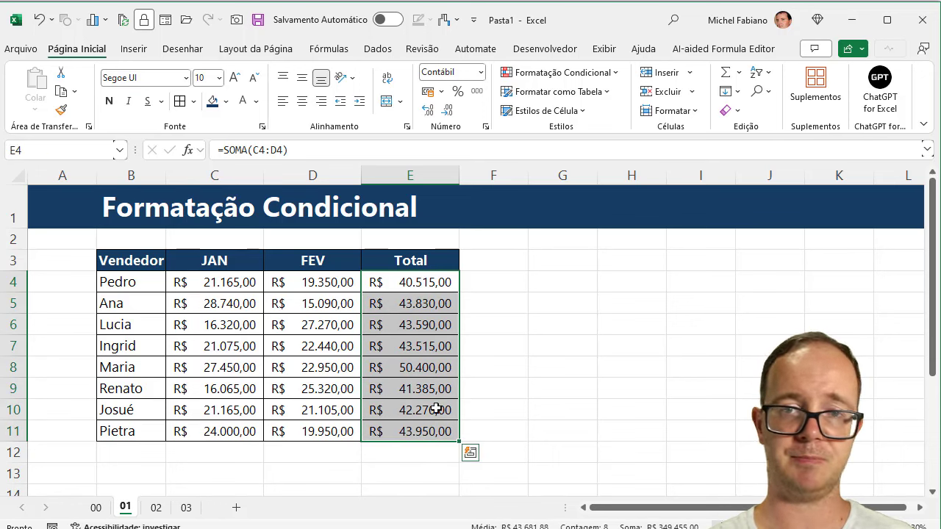
pyautogui.click(615, 74)
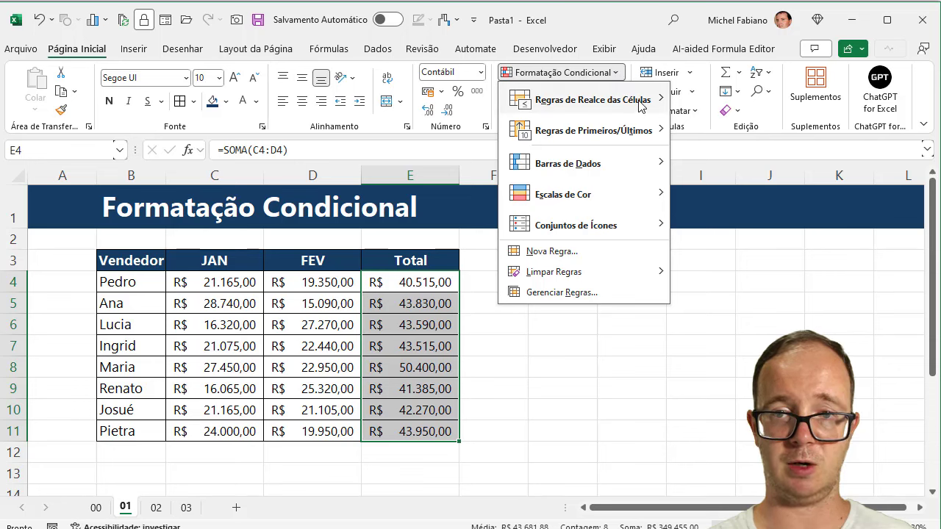
pyautogui.moveTo(585, 99)
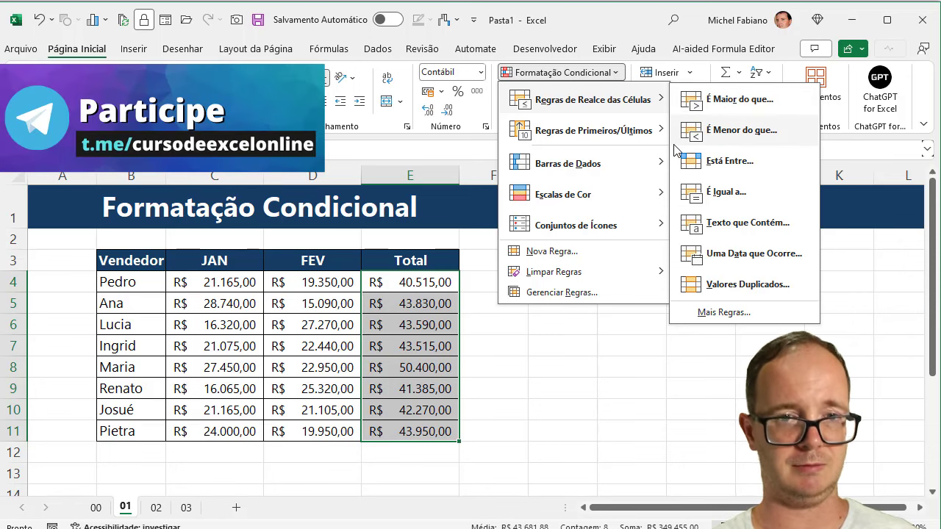
# - Highlight Totals greater than 48000 with green fill and dark green text
pyautogui.click(725, 99)
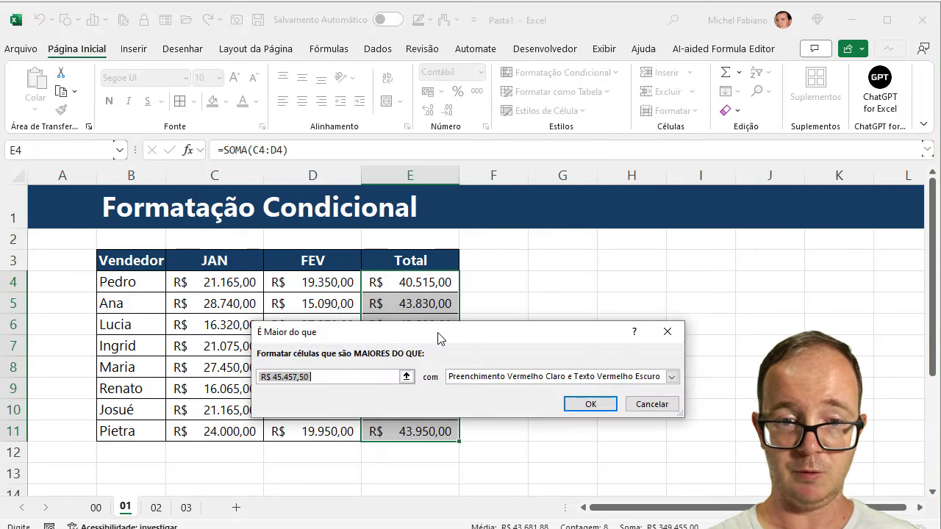
pyautogui.moveTo(439, 335); pyautogui.dragTo(592, 119)
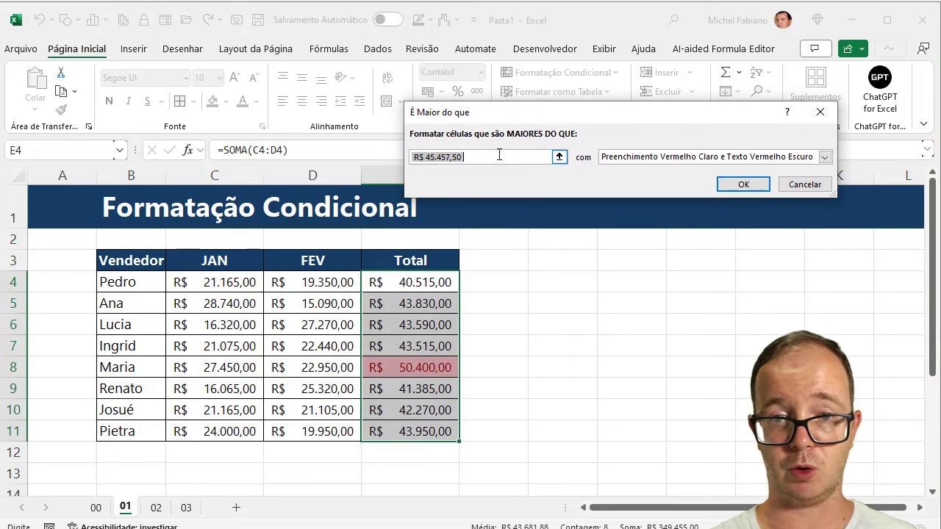
pyautogui.click(499, 156)
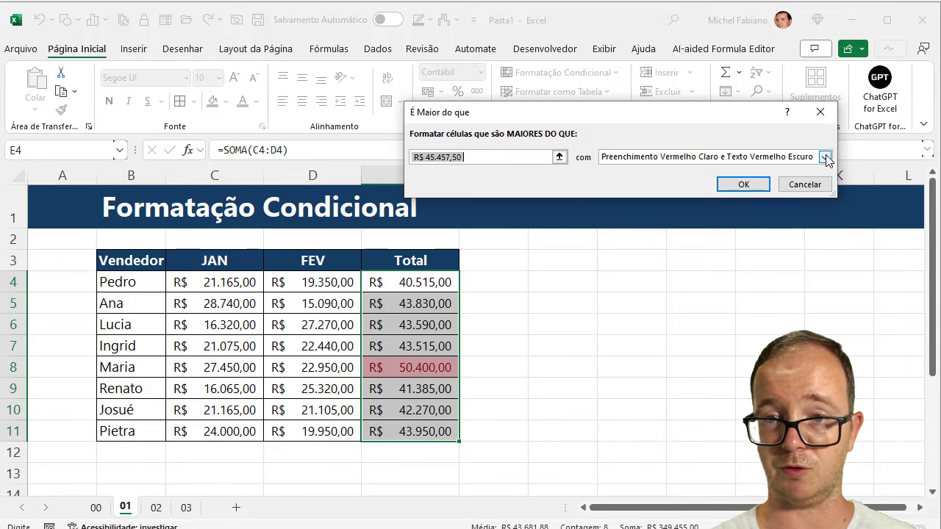
pyautogui.click(826, 157)
pyautogui.click(741, 190)
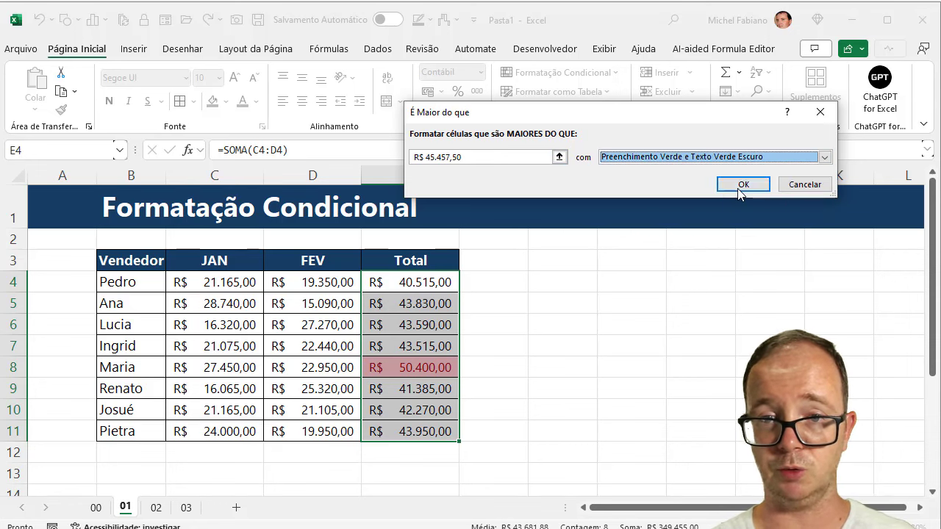
pyautogui.moveTo(504, 160); pyautogui.dragTo(400, 154)
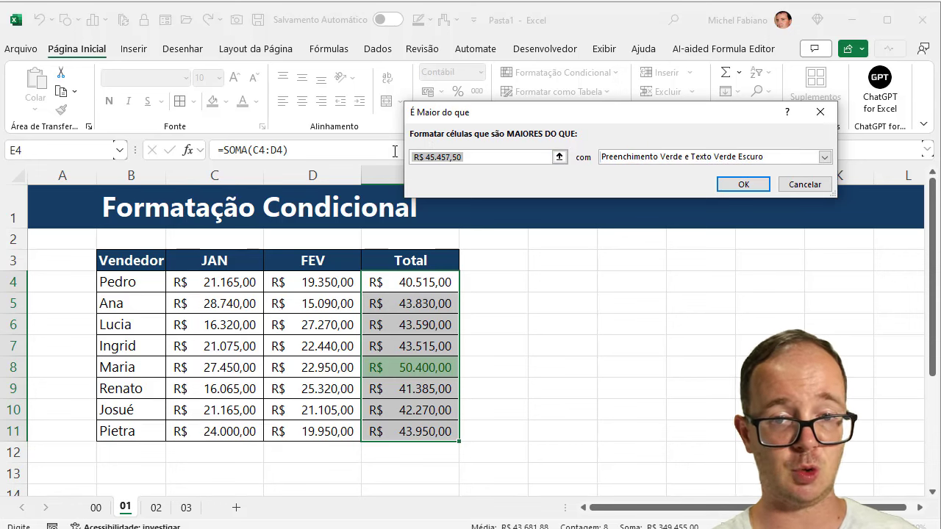
pyautogui.write('48')
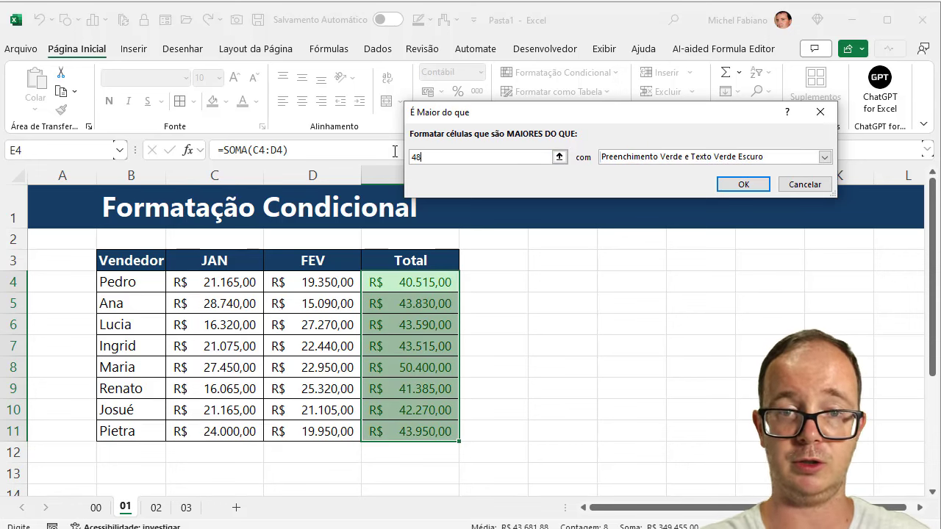
pyautogui.write('000')
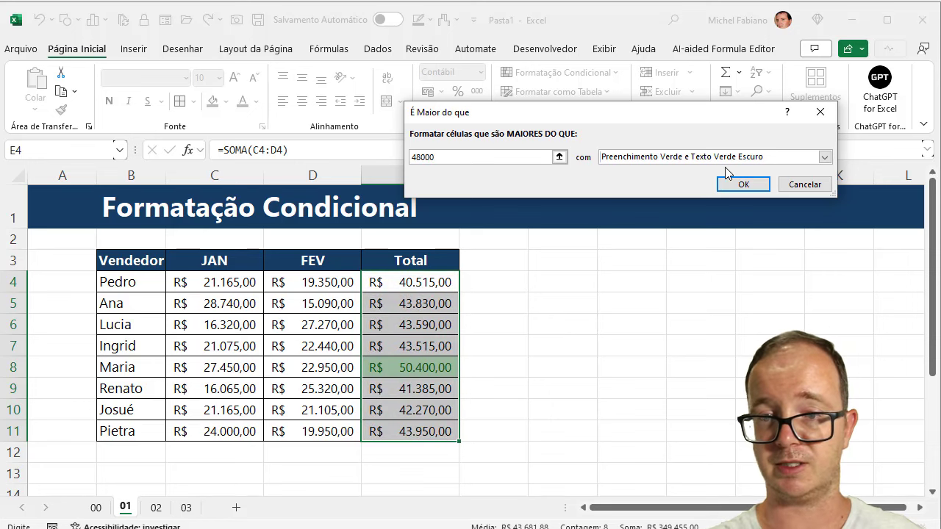
pyautogui.click(723, 182)
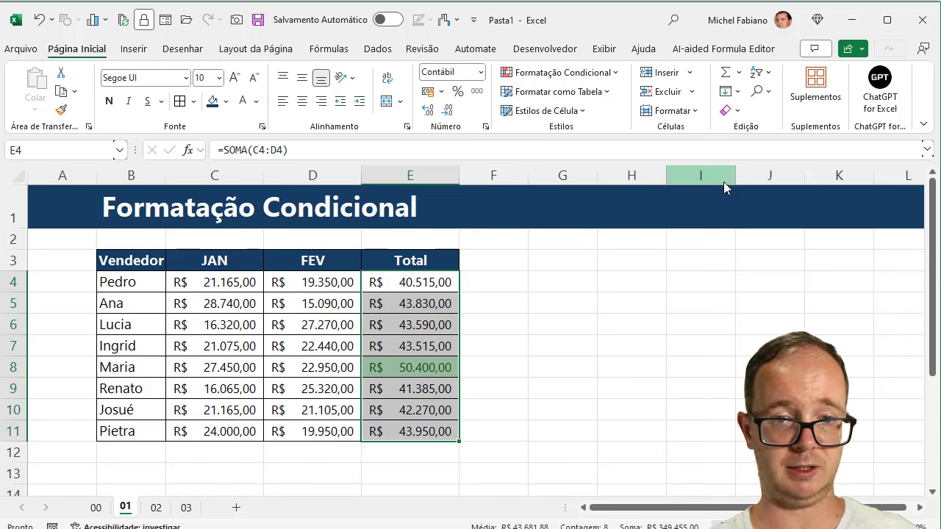
# - Change Ana's FEV in D5 to 20000 and check her new 48.740,00 Total in E5
pyautogui.click(332, 307)
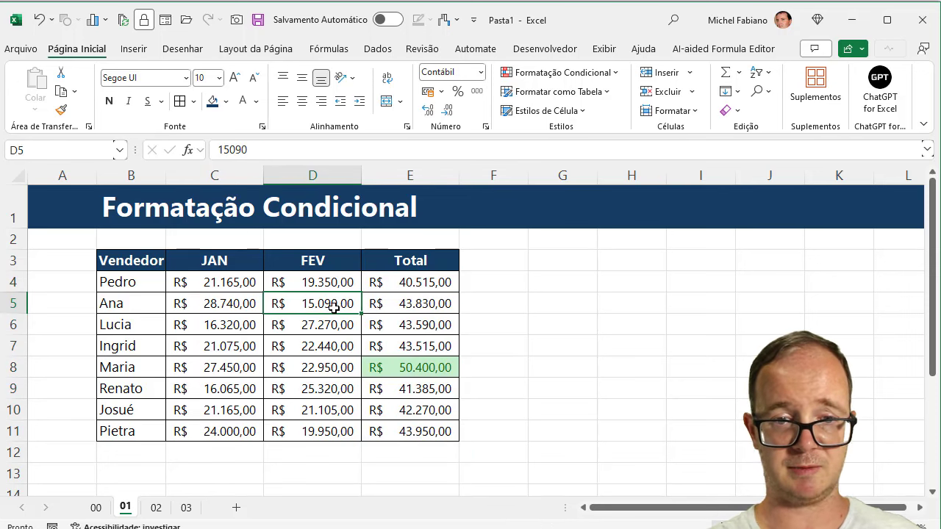
pyautogui.press('Delete')
pyautogui.write('2')
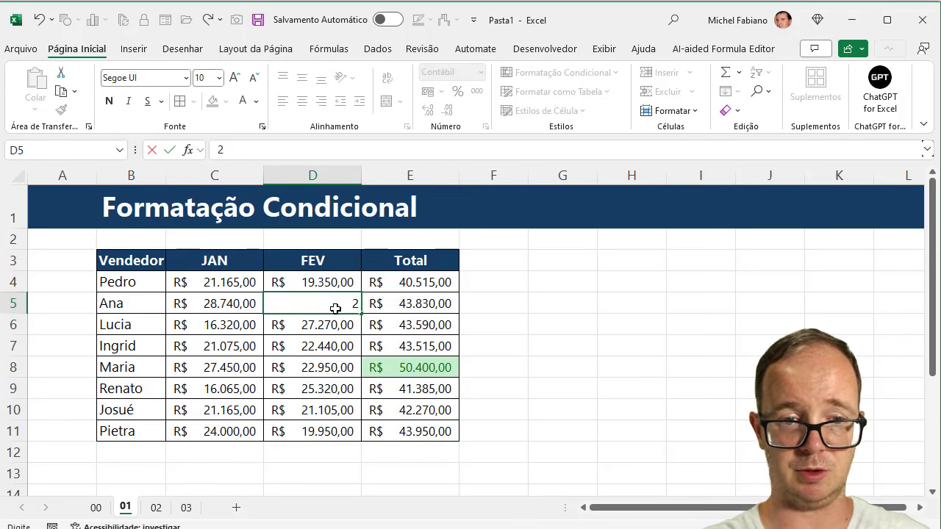
pyautogui.write('0000')
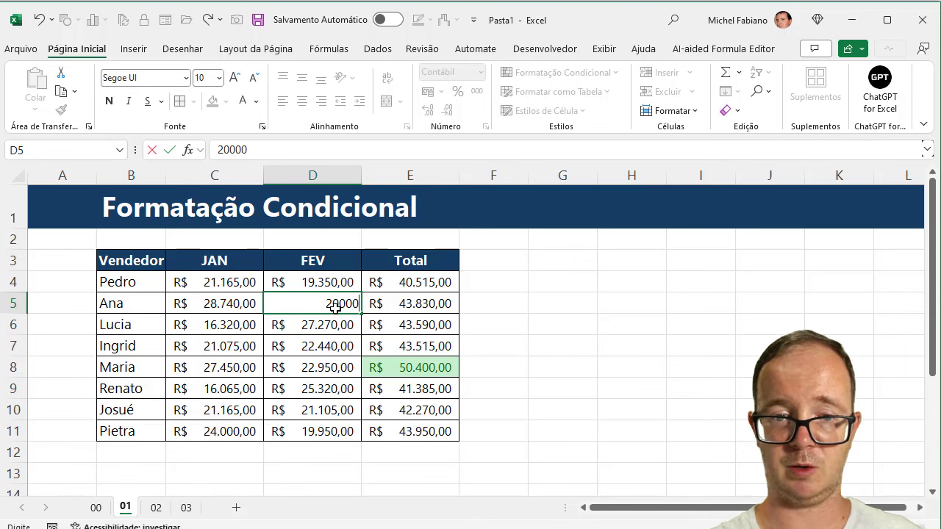
pyautogui.press('Return')
pyautogui.click(414, 304)
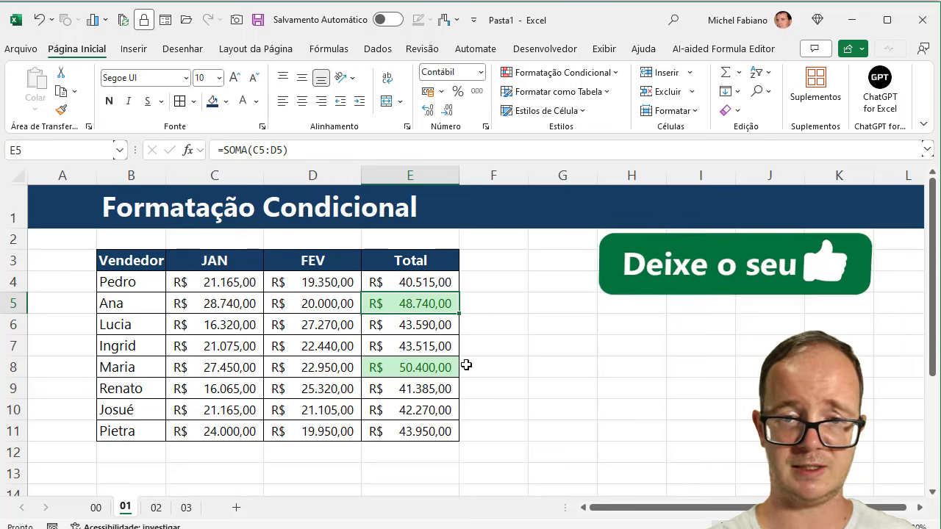
# - Label G3 'Média' and enter =MÉDIA(E4:E11) in H3, giving R$ 44.295,63
pyautogui.click(577, 263)
pyautogui.write('M')
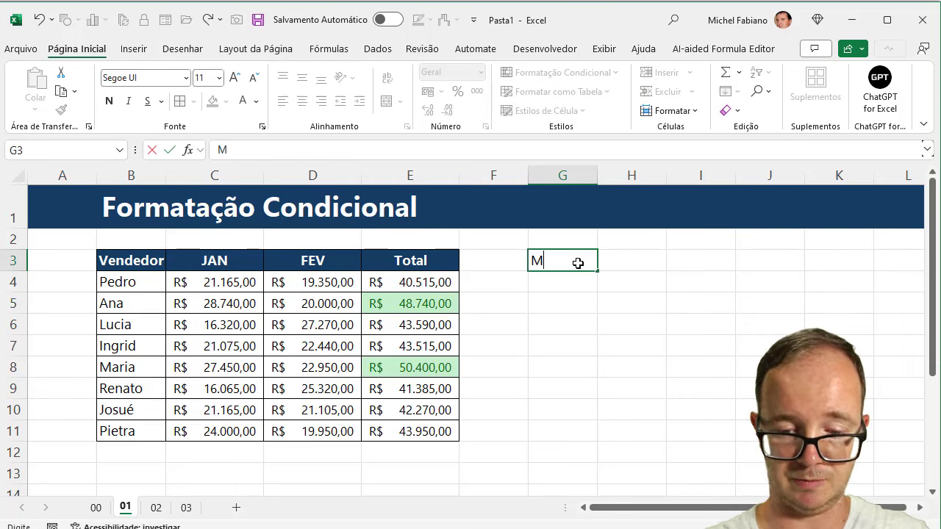
pyautogui.write('édia')
pyautogui.press('Tab')
pyautogui.write('=')
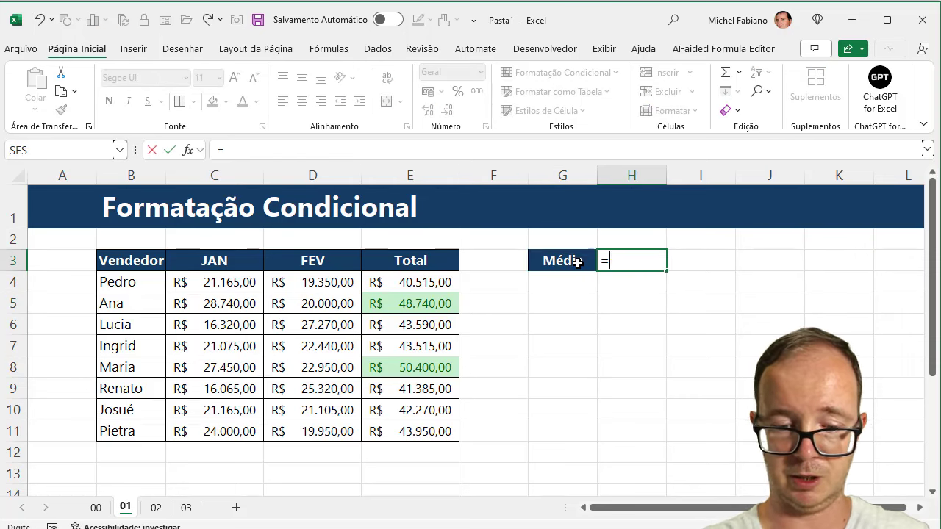
pyautogui.write('média(')
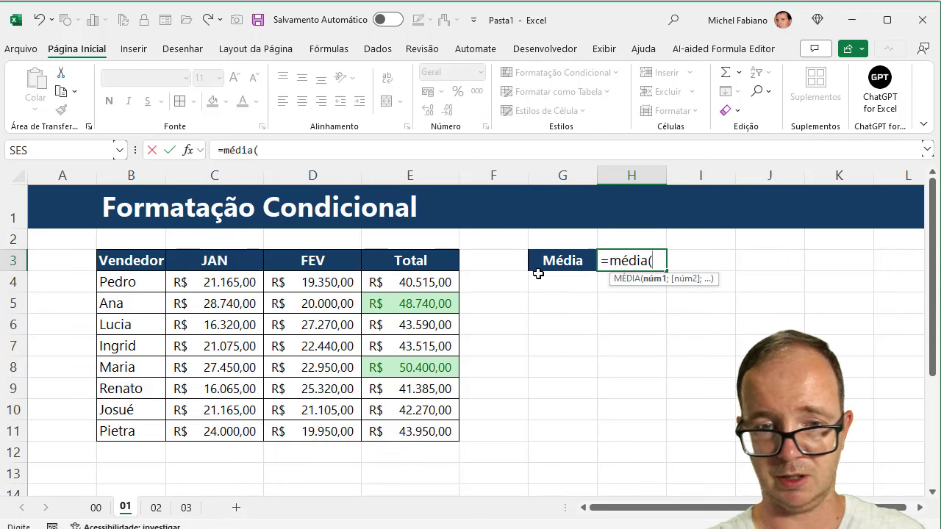
pyautogui.moveTo(415, 279); pyautogui.dragTo(408, 431)
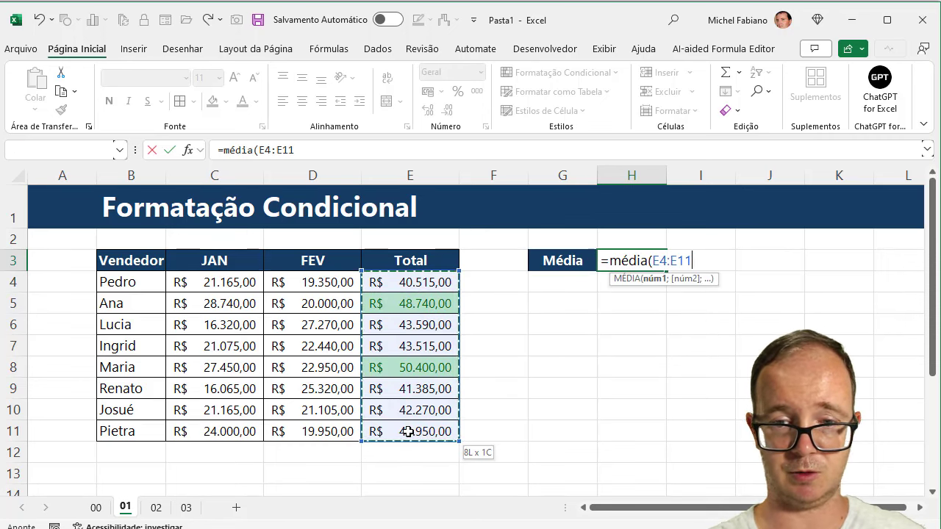
pyautogui.press('Return')
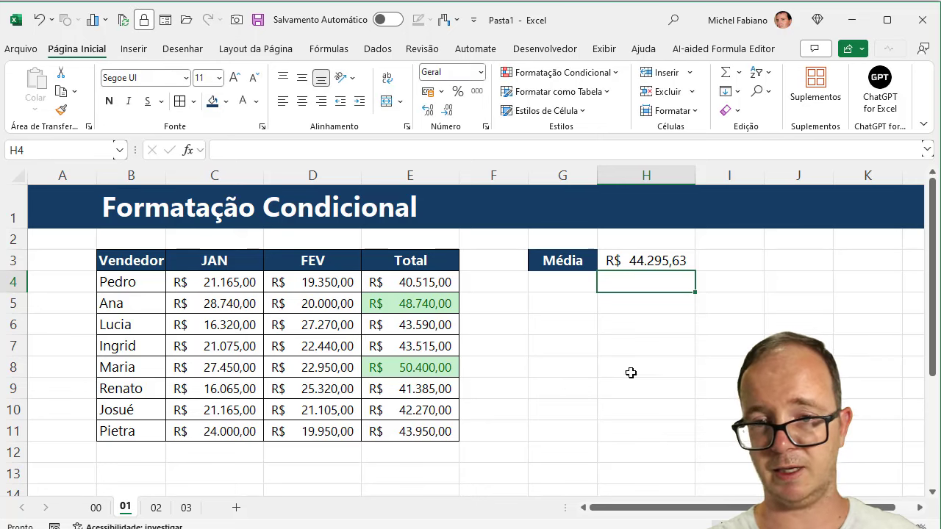
pyautogui.click(665, 261)
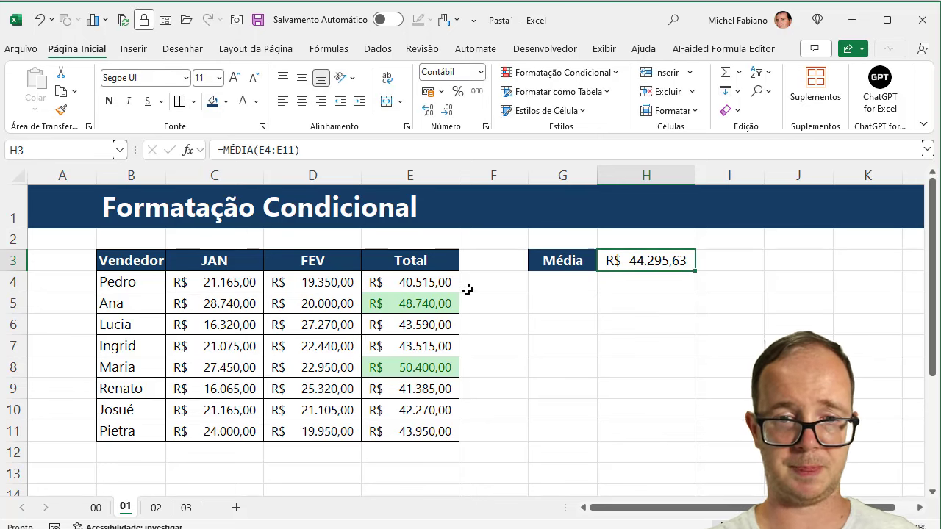
pyautogui.moveTo(436, 282); pyautogui.dragTo(425, 428)
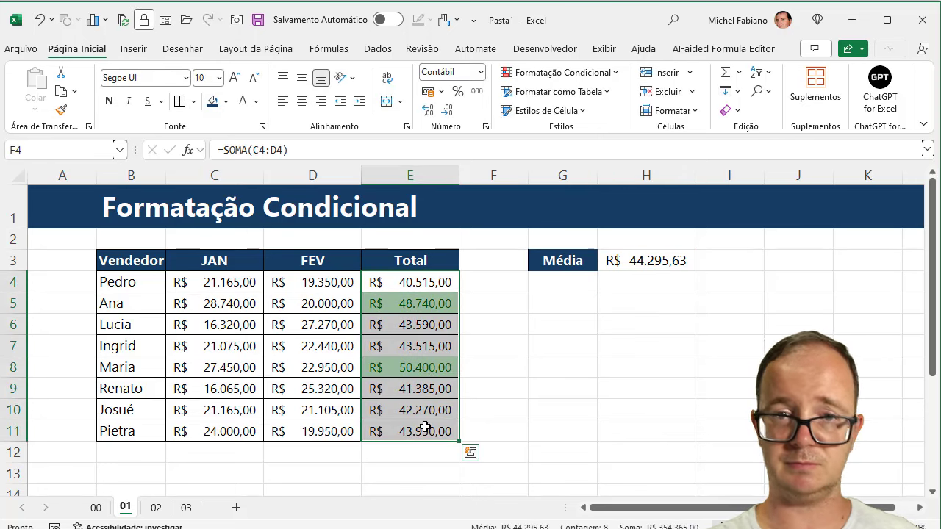
# - Clear the old rules and add a light red fill rule for Totals greater than $H$3
pyautogui.click(562, 72)
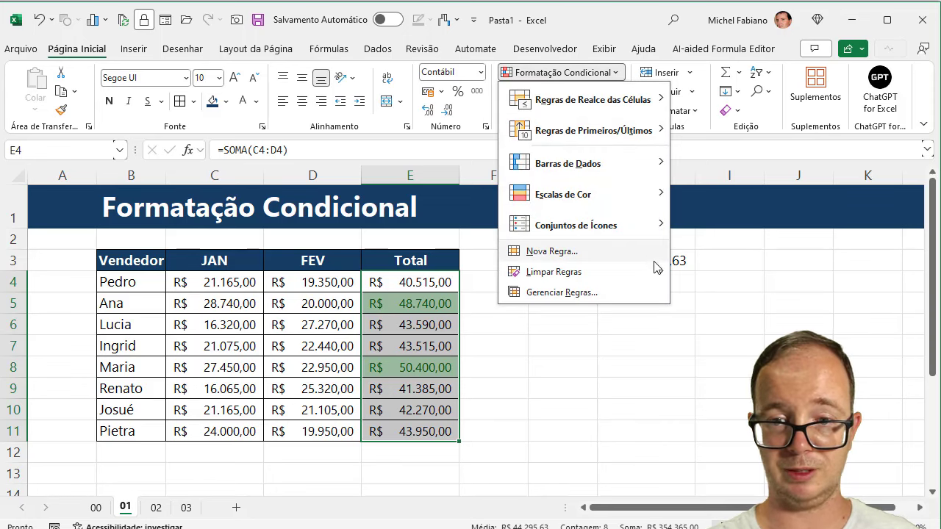
pyautogui.moveTo(554, 271)
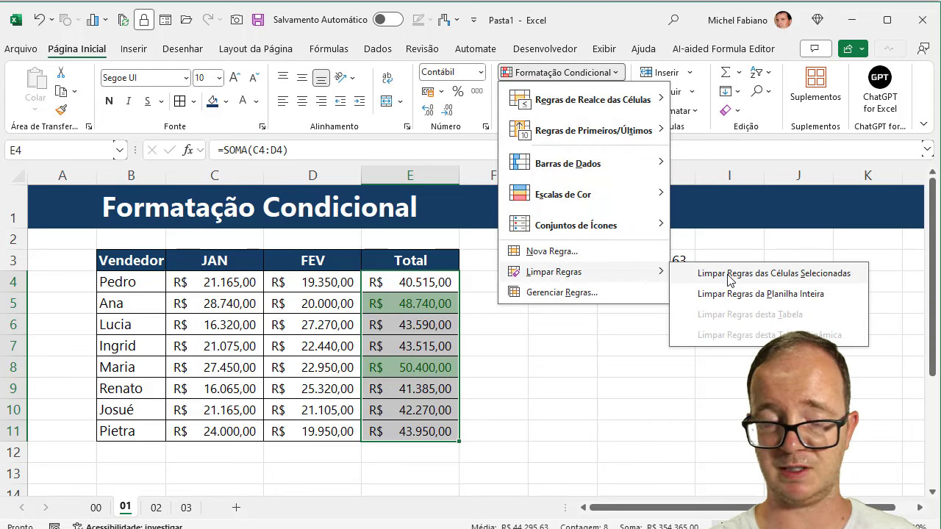
pyautogui.click(729, 273)
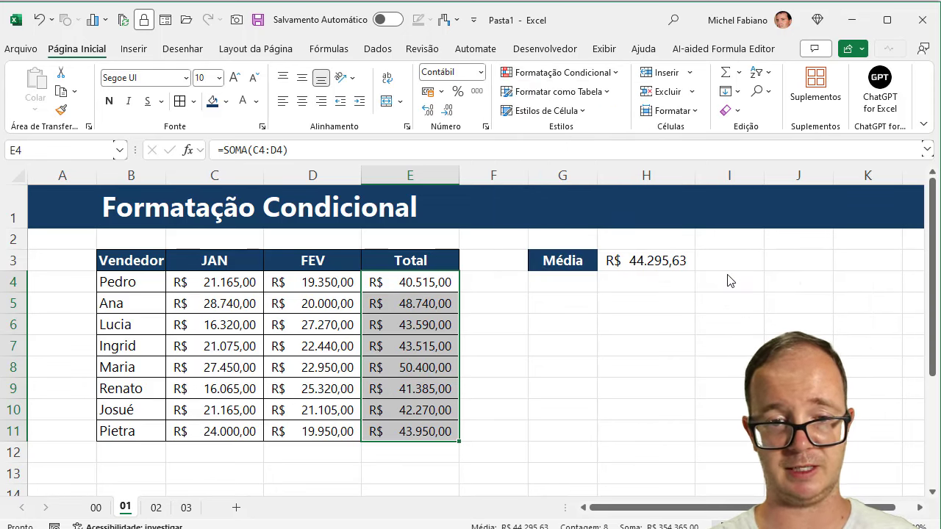
pyautogui.click(616, 74)
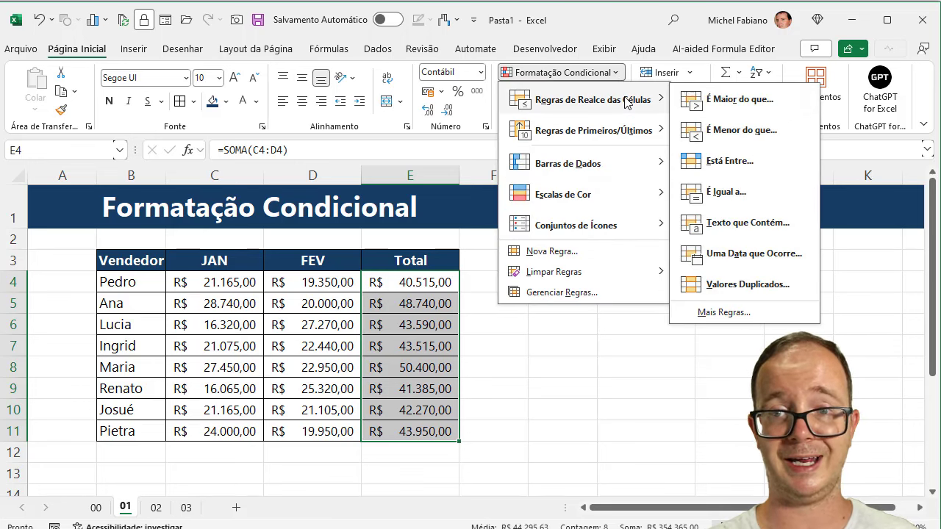
pyautogui.click(738, 97)
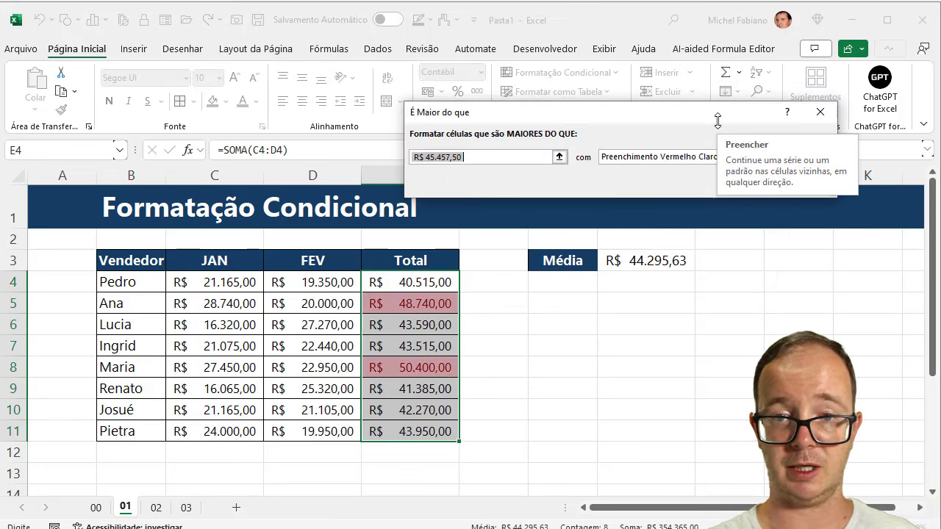
pyautogui.click(633, 260)
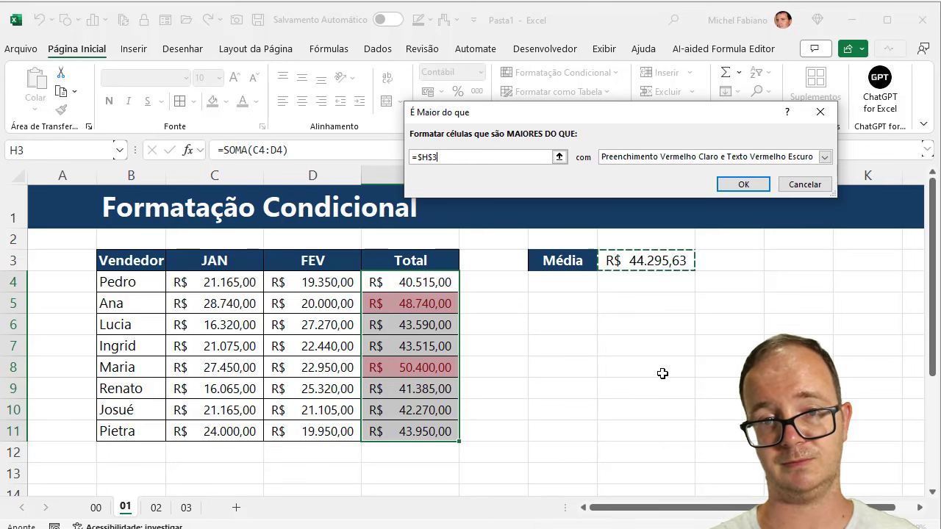
pyautogui.click(824, 157)
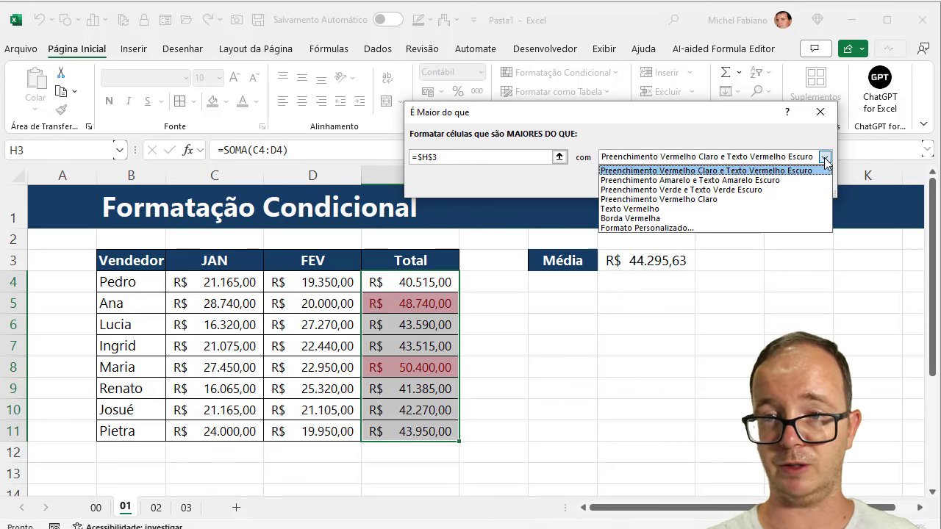
pyautogui.click(772, 199)
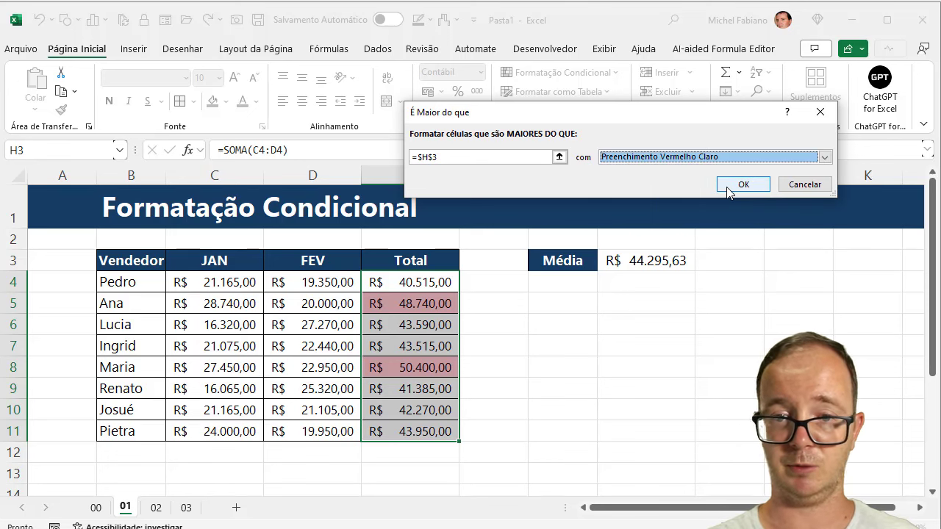
pyautogui.click(743, 184)
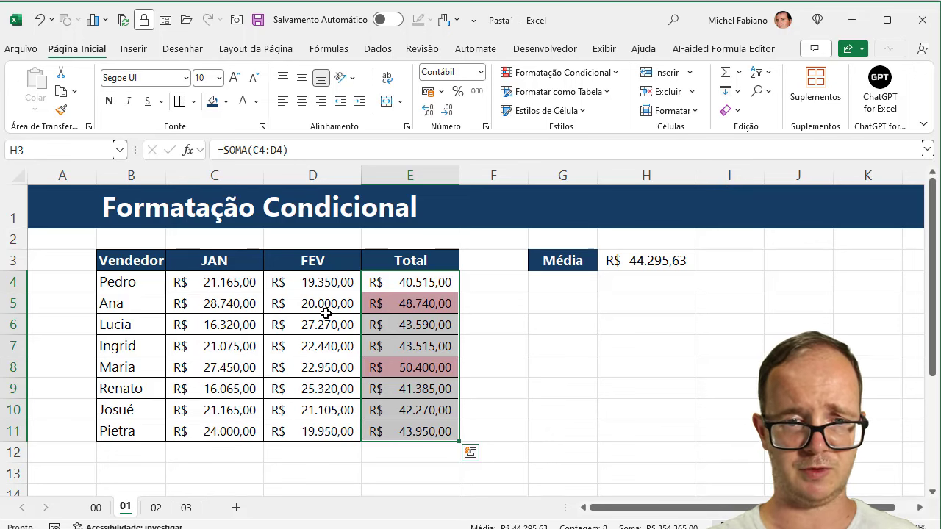
# - Raise the FEV values to 28000 in D4 and 25000 in D7
pyautogui.click(308, 288)
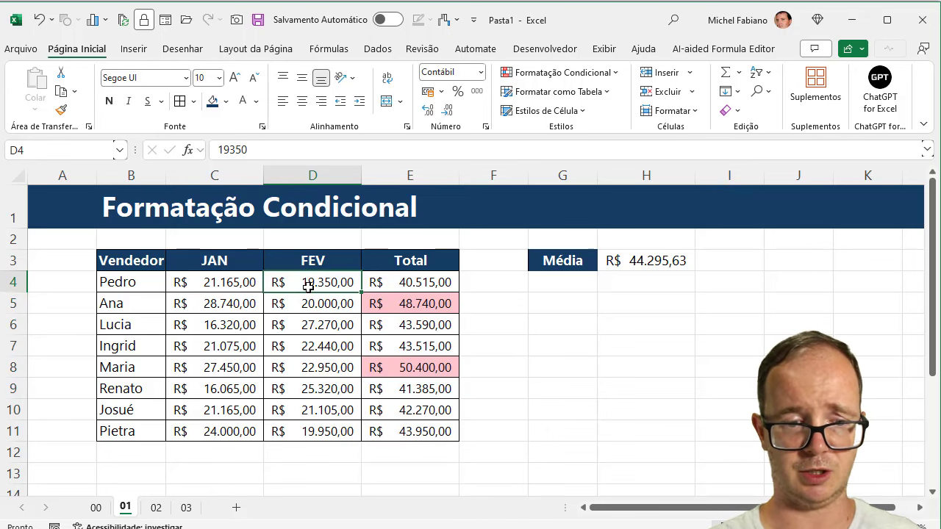
pyautogui.write('28')
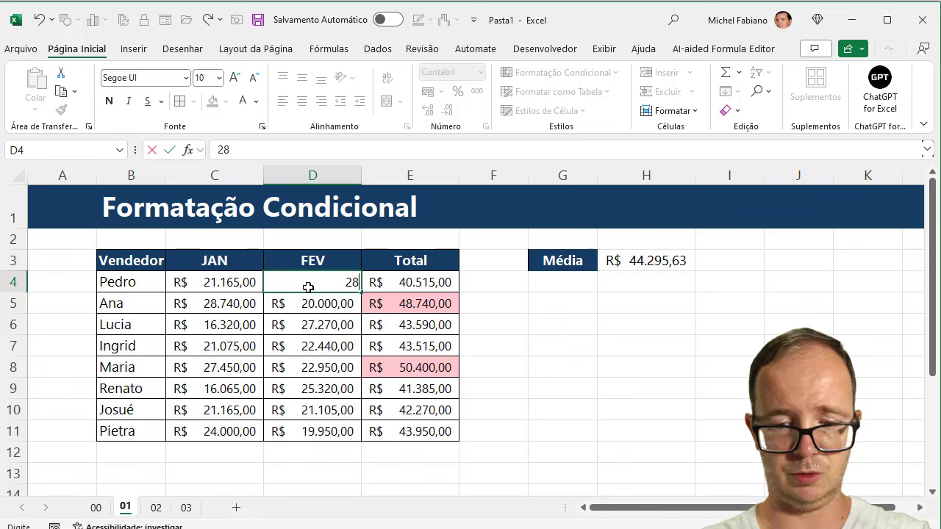
pyautogui.write('000')
pyautogui.press('Return')
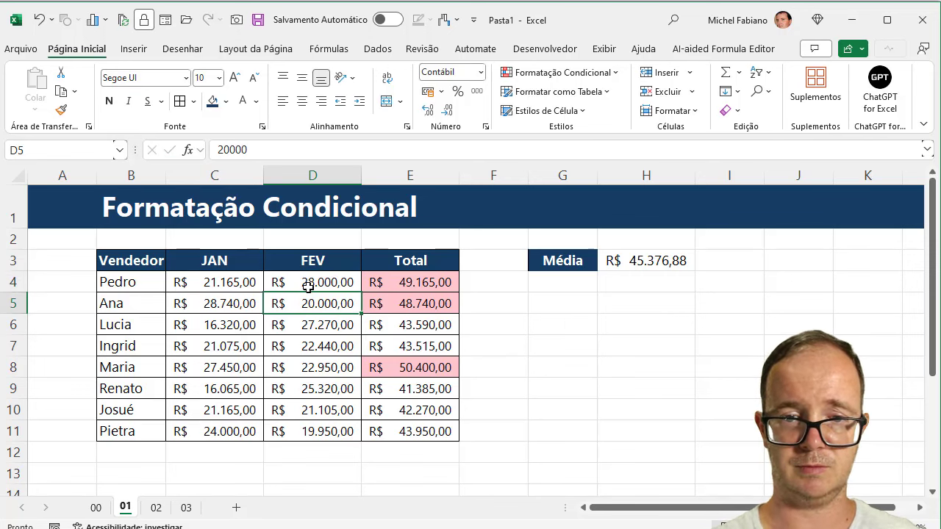
pyautogui.press('Down')
pyautogui.press('Down')
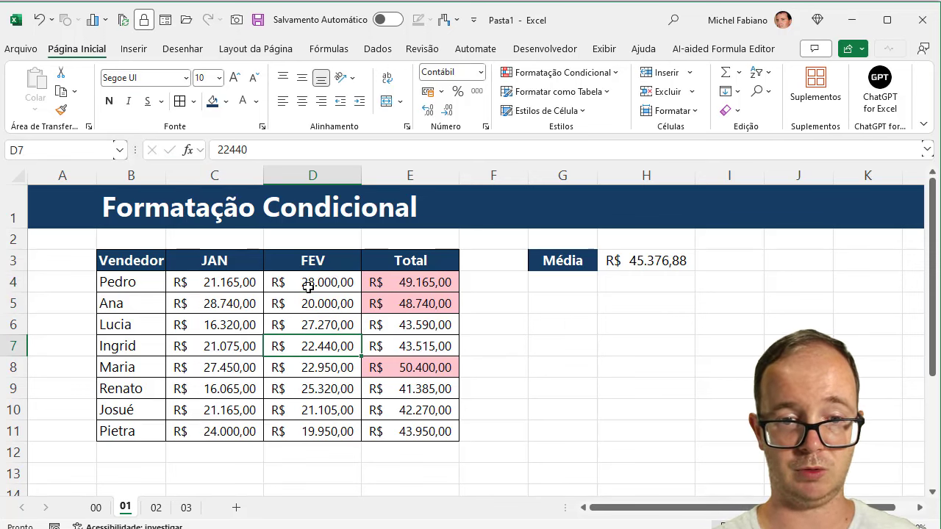
pyautogui.write('2')
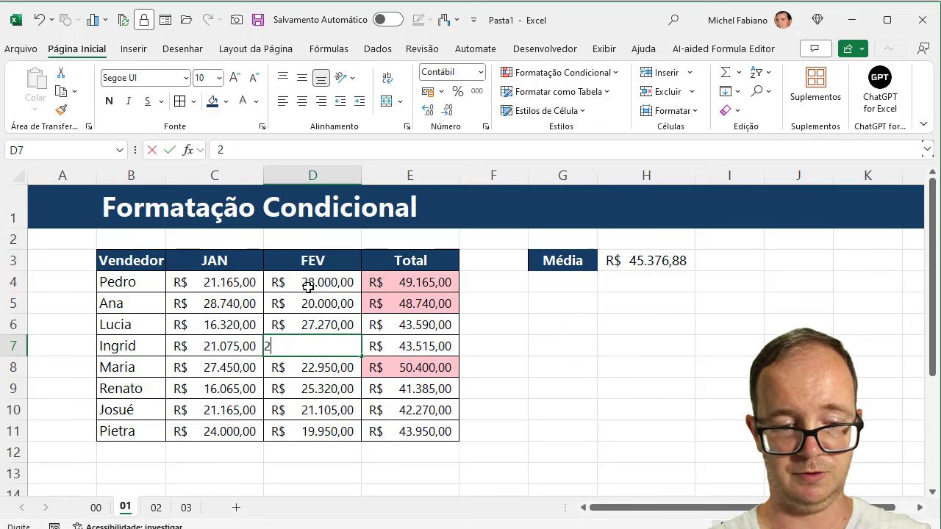
pyautogui.write('5000')
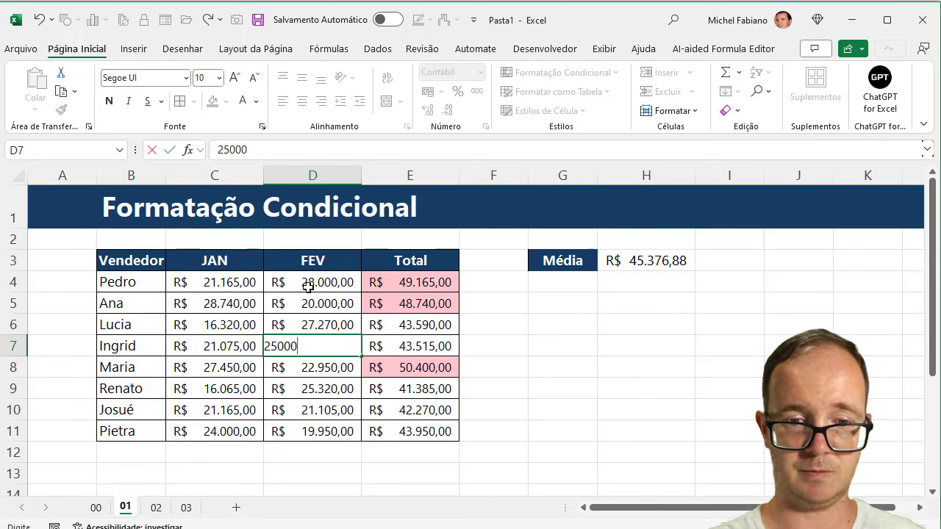
pyautogui.press('Return')
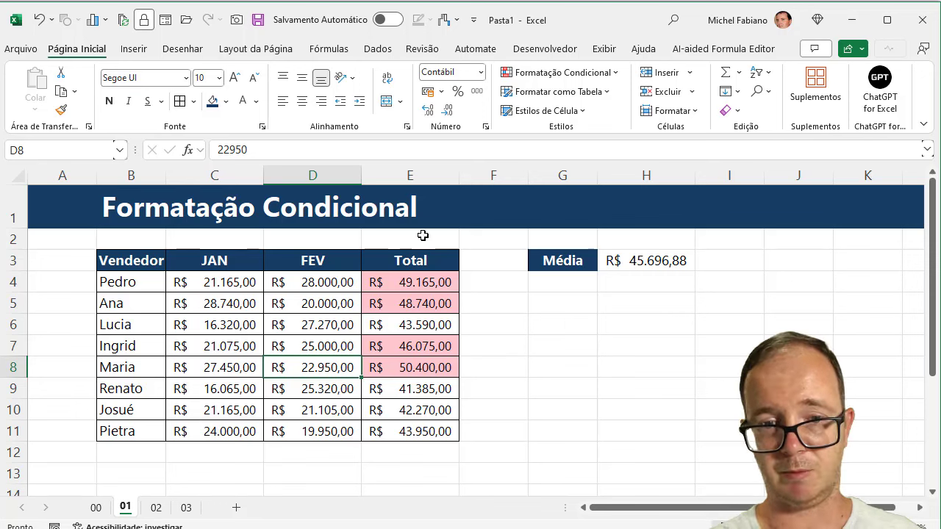
pyautogui.click(430, 283)
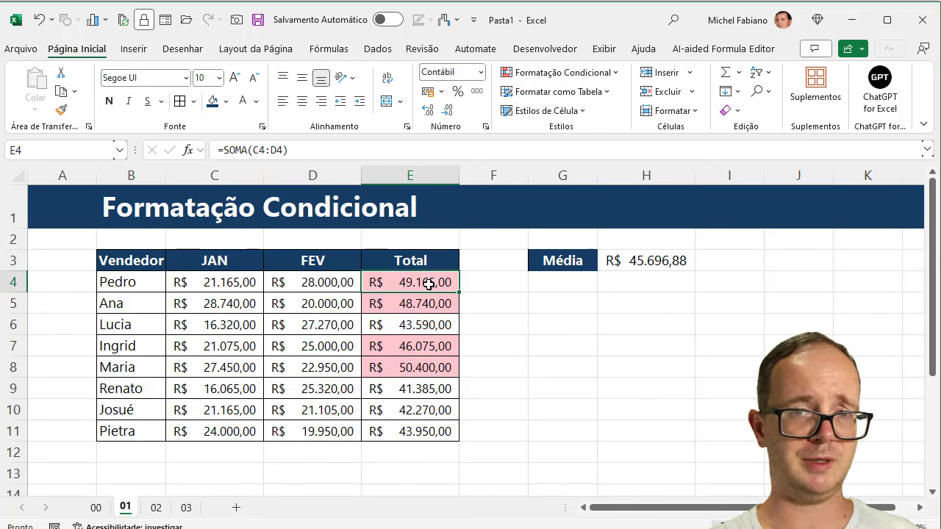
# - Select Totals E4:E11 and edit the greater-than $H$3 rule from the rule manager
pyautogui.moveTo(428, 283); pyautogui.dragTo(423, 424)
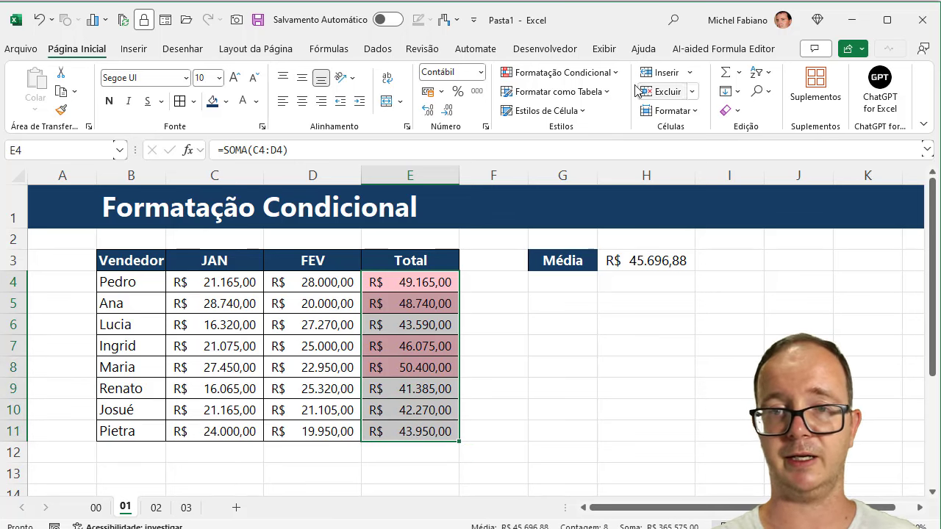
pyautogui.click(563, 72)
pyautogui.click(597, 297)
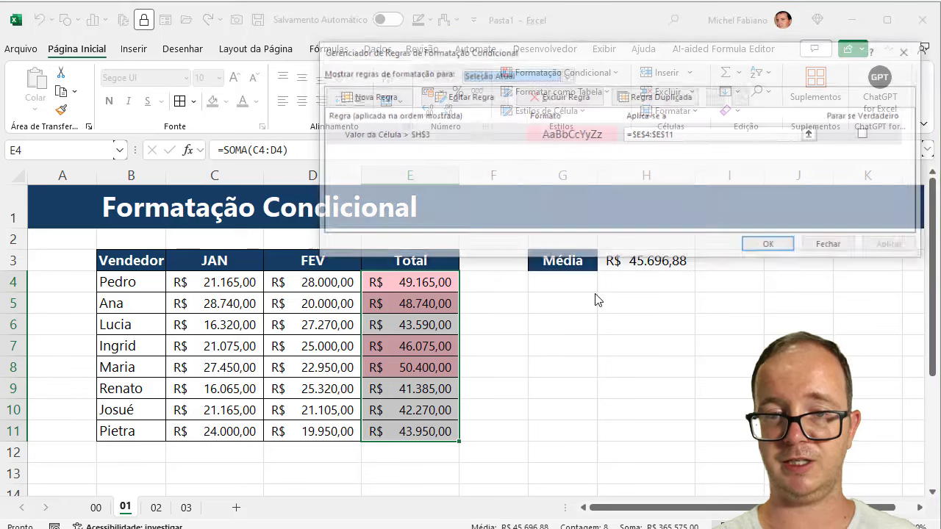
pyautogui.click(553, 133)
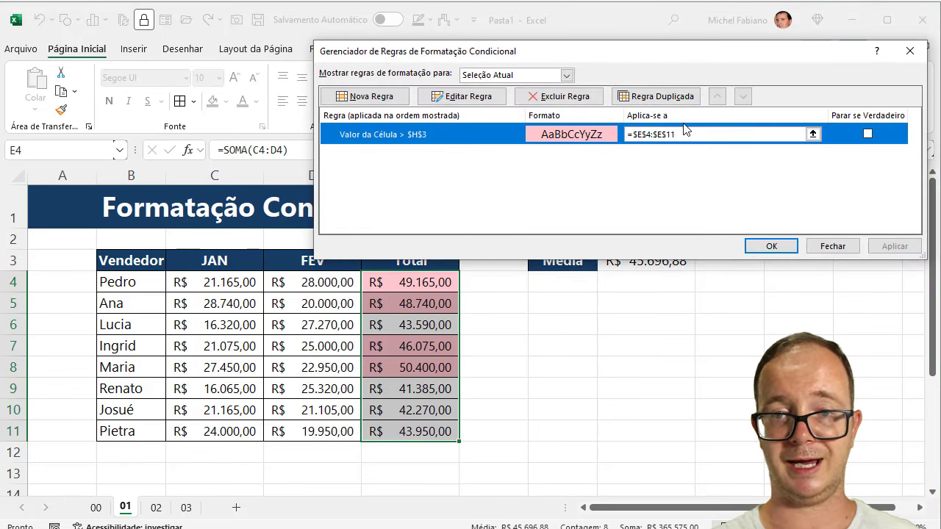
pyautogui.click(485, 97)
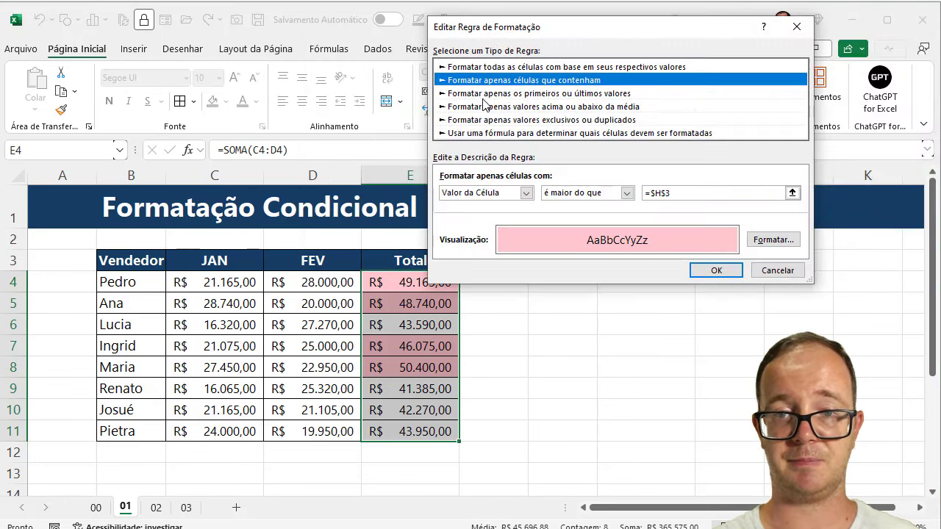
# - Change the rule's format to bold text on a light green fill and apply it
pyautogui.click(770, 241)
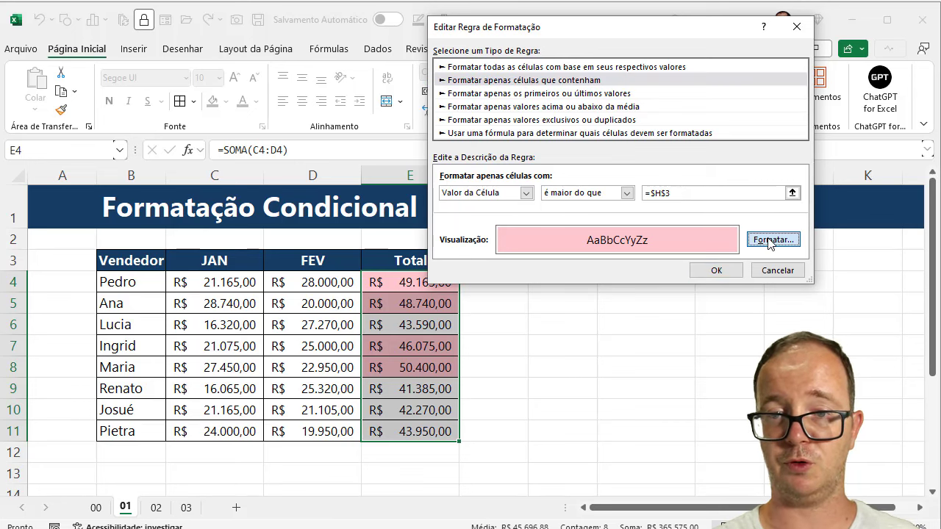
pyautogui.click(576, 37)
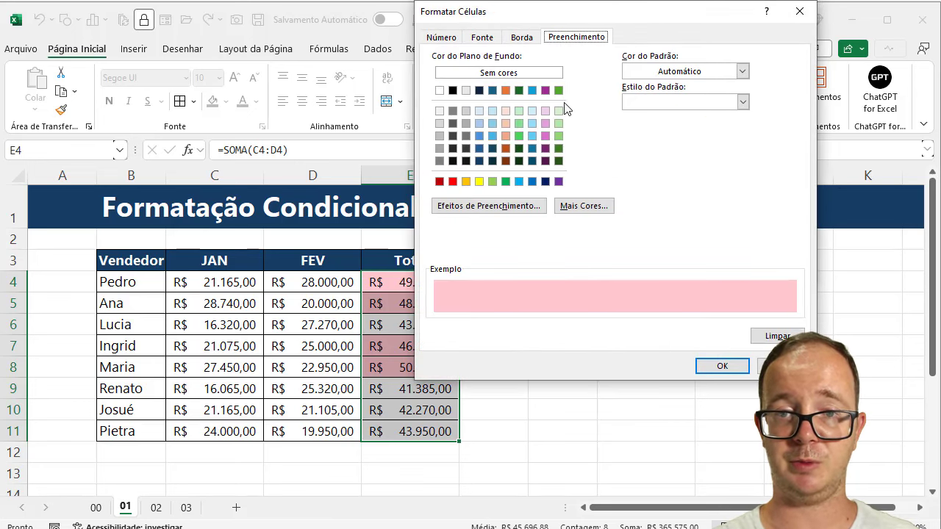
pyautogui.click(559, 135)
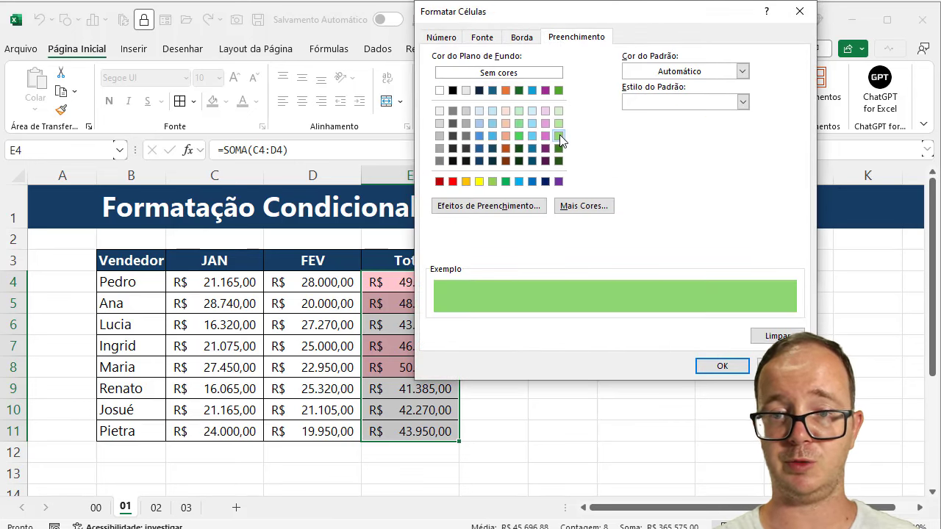
pyautogui.click(482, 36)
pyautogui.click(649, 103)
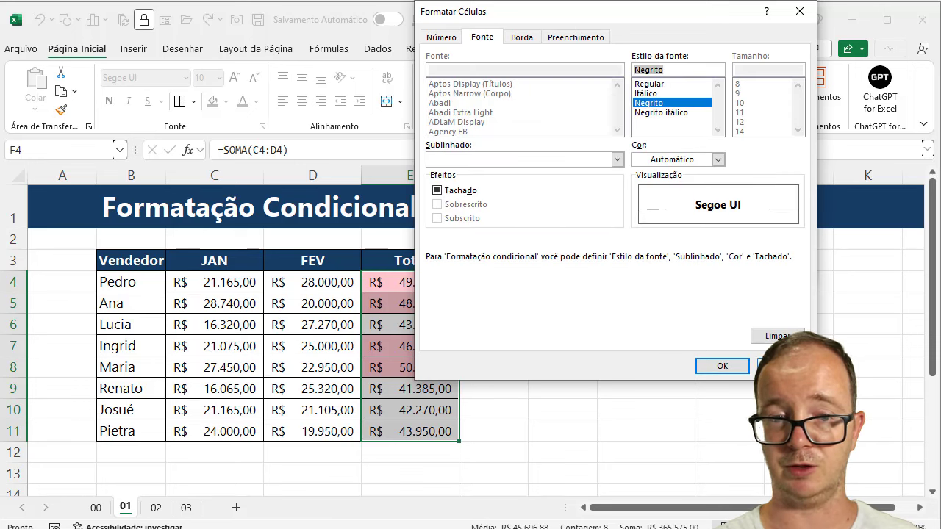
pyautogui.click(724, 366)
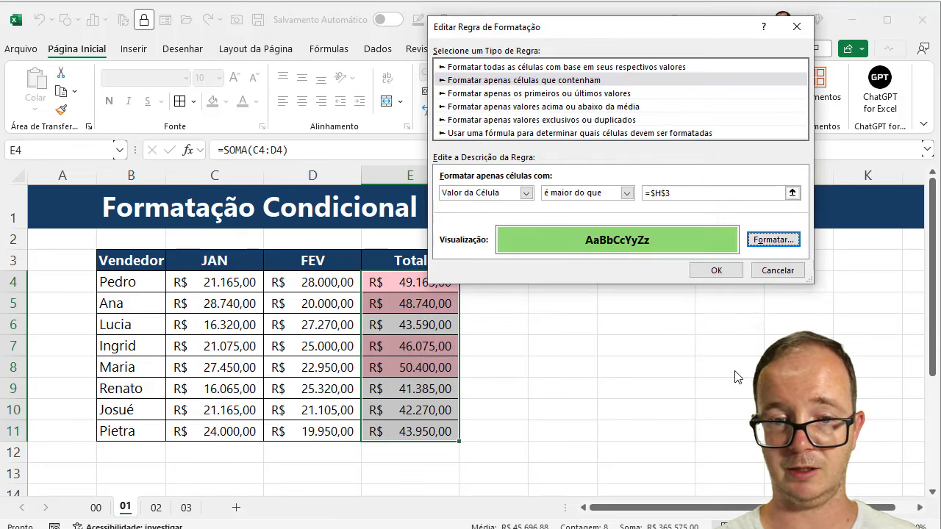
pyautogui.click(738, 270)
pyautogui.click(765, 246)
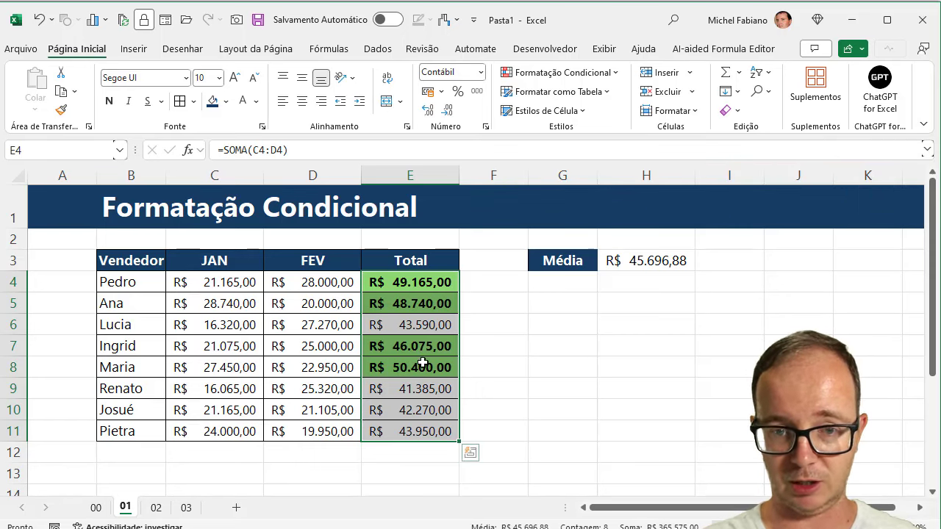
# - Go to sheet 02, briefly compare it with sheet 01, and select the table B4:E11
pyautogui.click(155, 508)
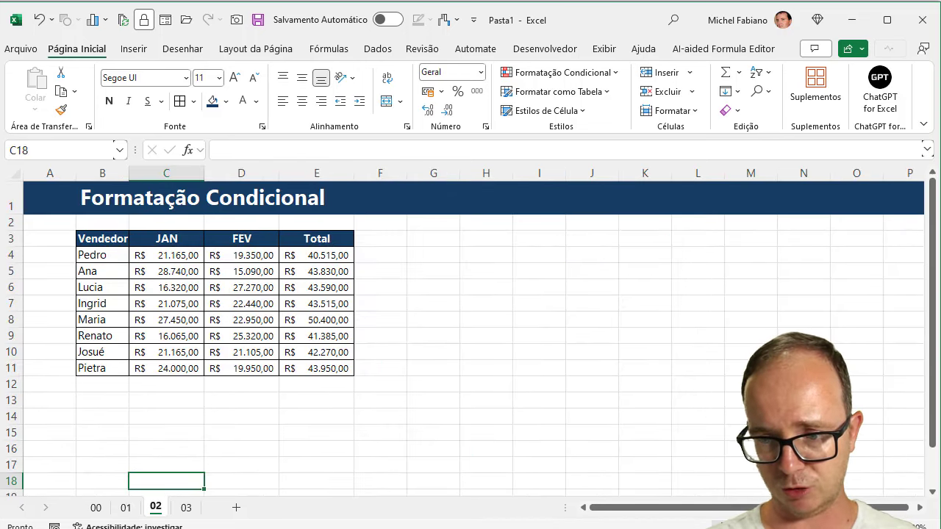
pyautogui.keyDown('ctrl'); pyautogui.scroll(1, 935, 403); pyautogui.keyUp('ctrl')
pyautogui.keyDown('ctrl'); pyautogui.scroll(1, 935, 402); pyautogui.keyUp('ctrl')
pyautogui.keyDown('ctrl'); pyautogui.scroll(1, 935, 402); pyautogui.keyUp('ctrl')
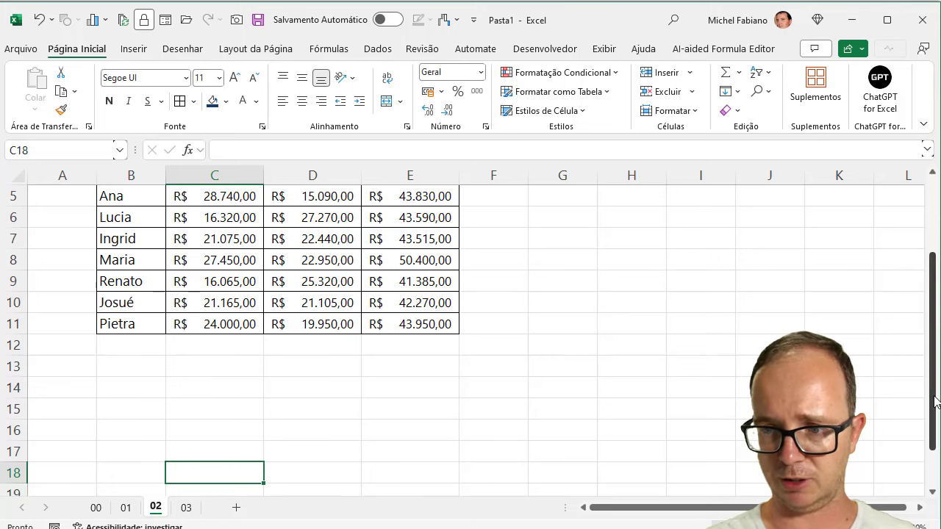
pyautogui.moveTo(935, 403); pyautogui.dragTo(936, 272)
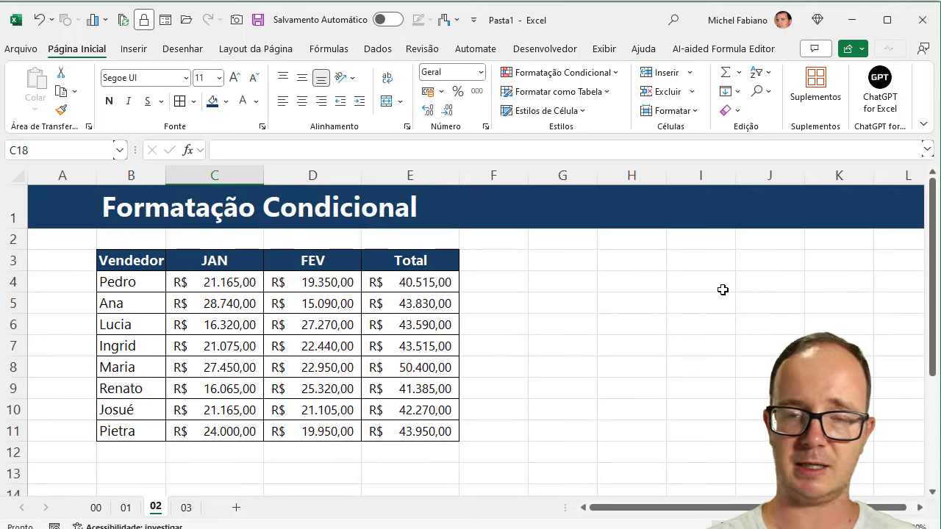
pyautogui.click(136, 510)
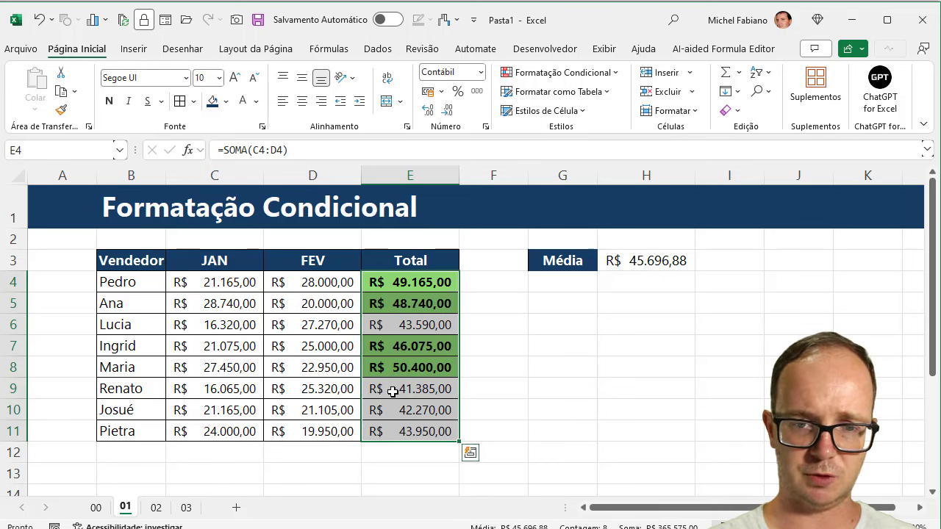
pyautogui.click(153, 509)
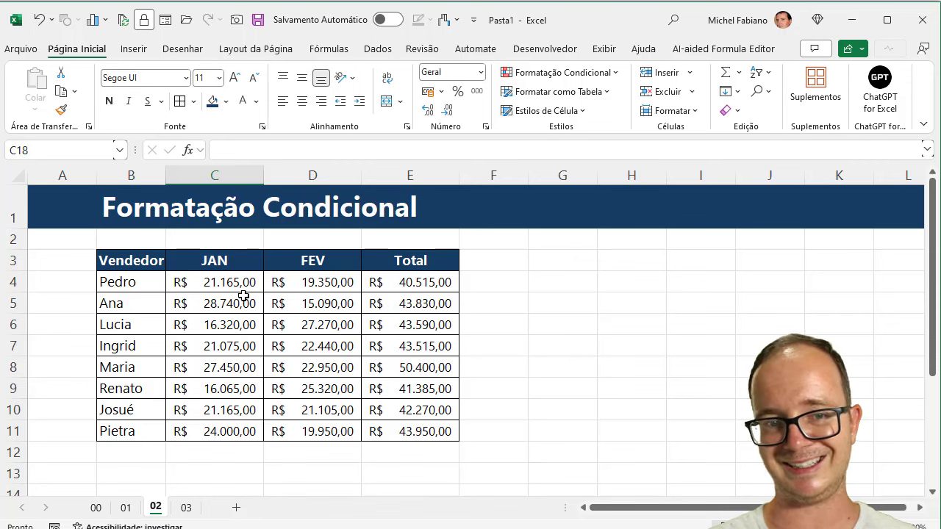
pyautogui.moveTo(132, 283); pyautogui.dragTo(403, 430)
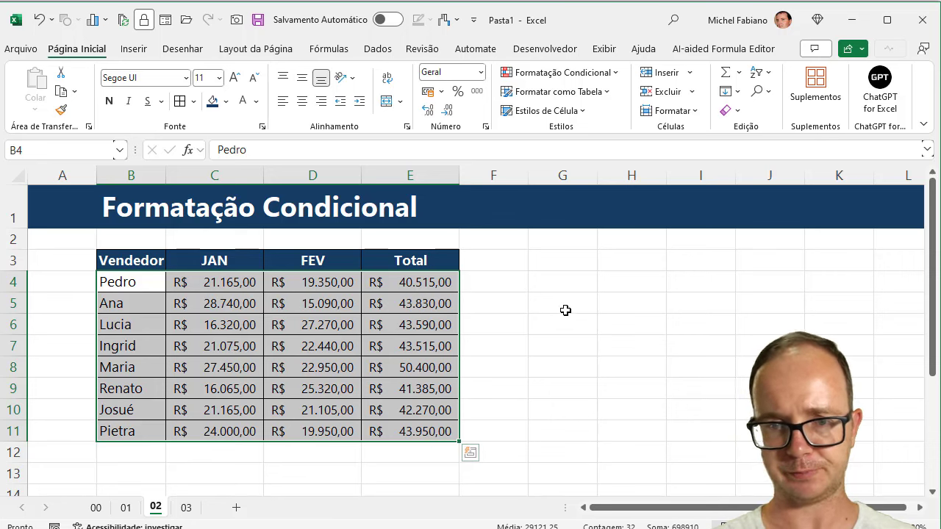
# - Label G3 'Média' and enter =média(E4:E11) in H3, giving R$ 43.681,88
pyautogui.click(571, 260)
pyautogui.write('Média')
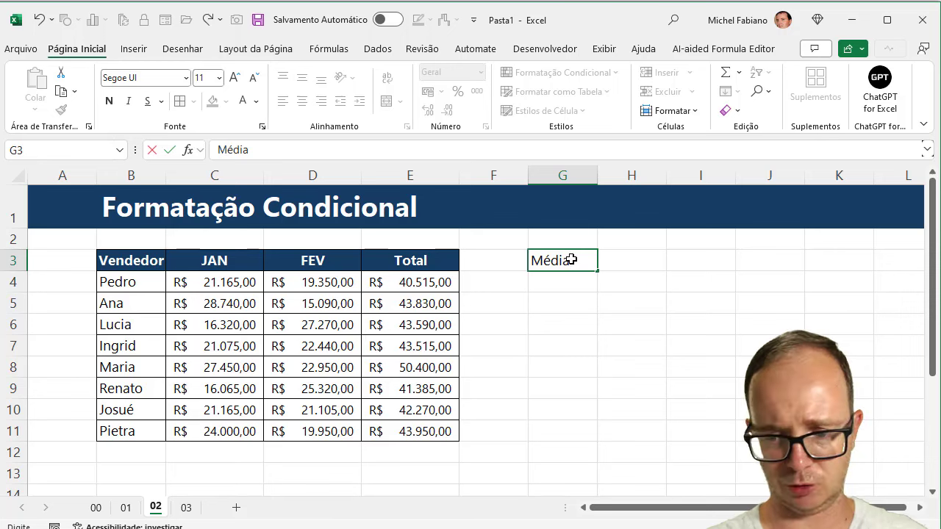
pyautogui.press('Tab')
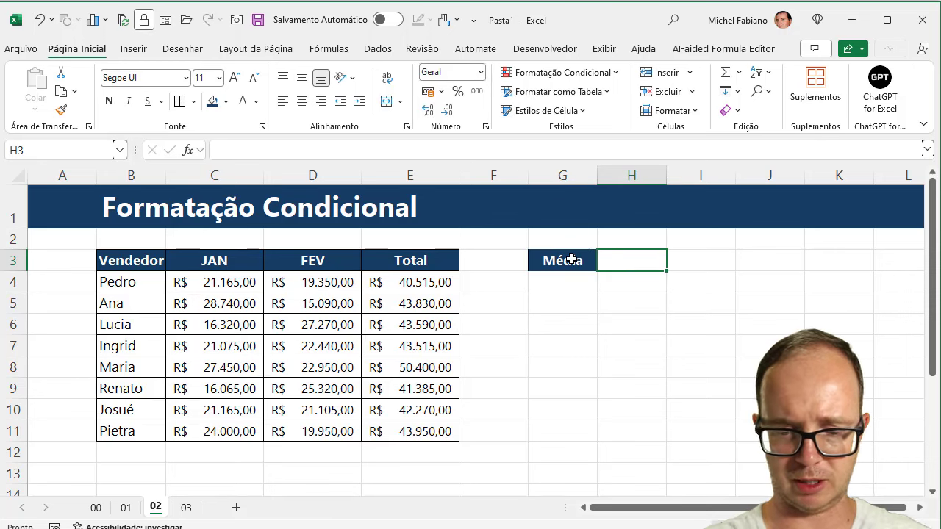
pyautogui.write('=média(')
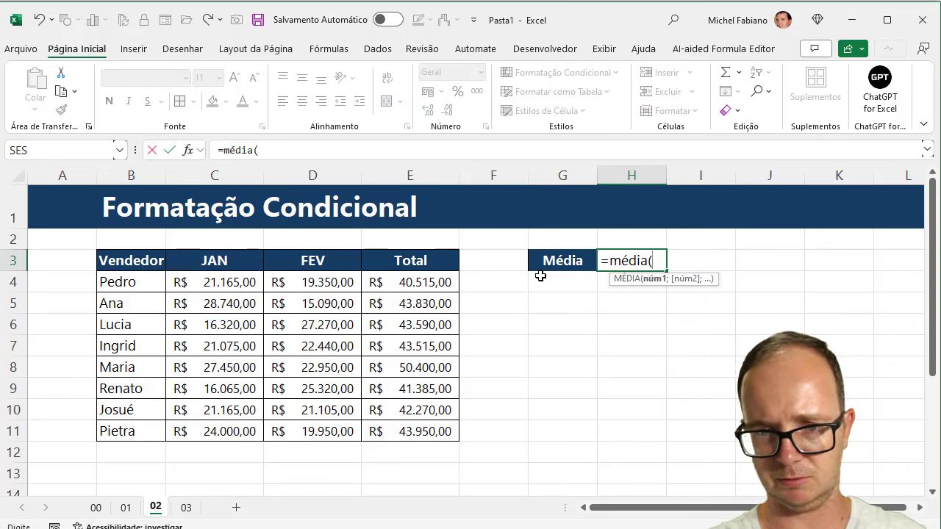
pyautogui.moveTo(431, 283); pyautogui.dragTo(431, 434)
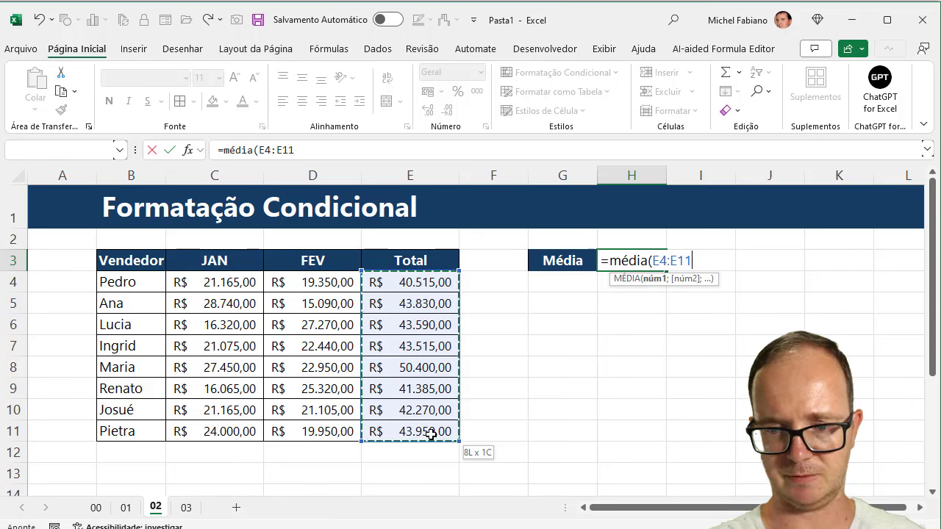
pyautogui.press('Return')
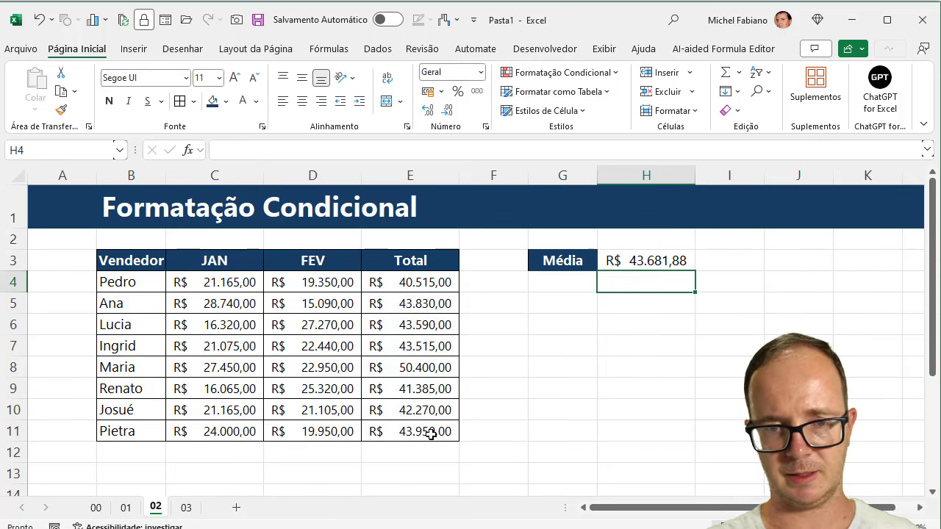
pyautogui.click(129, 284)
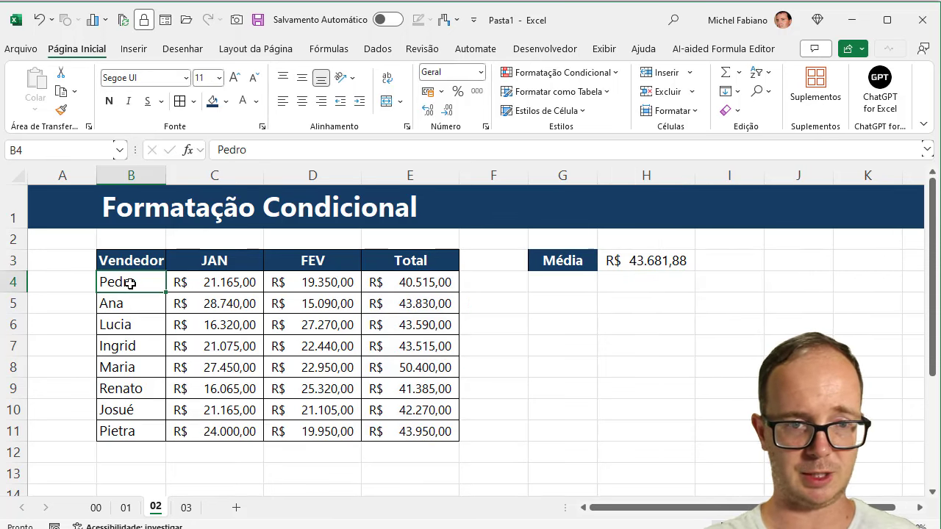
# - Select B4:E11 and begin a new conditional formatting rule using a formula
pyautogui.moveTo(130, 284); pyautogui.dragTo(383, 422)
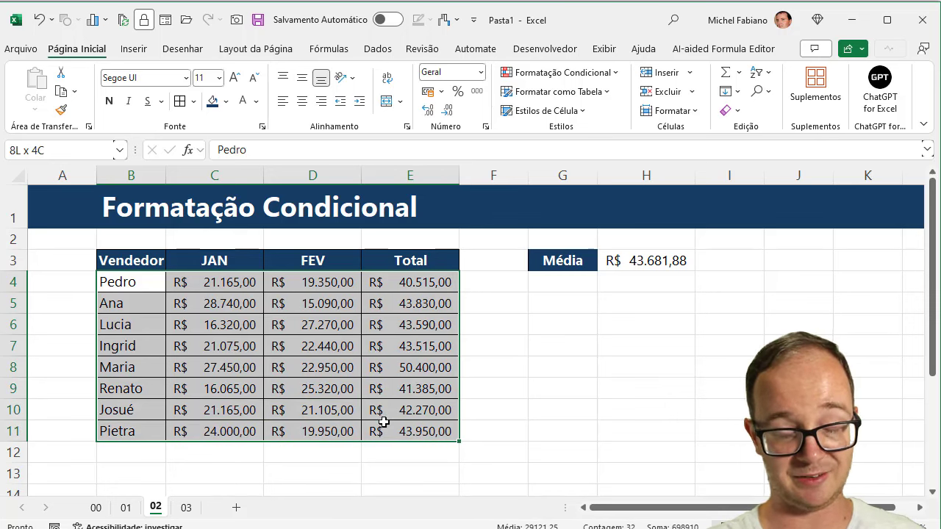
pyautogui.moveTo(384, 422); pyautogui.dragTo(384, 429)
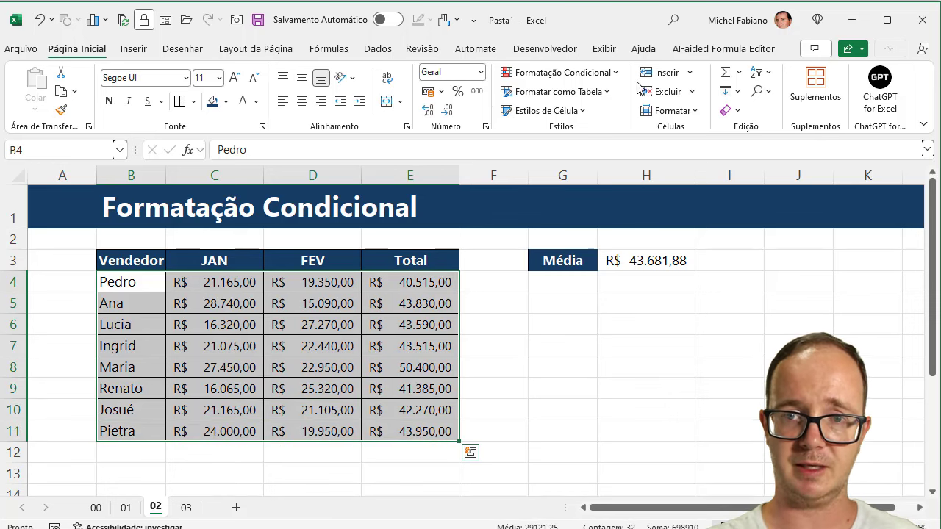
pyautogui.click(613, 73)
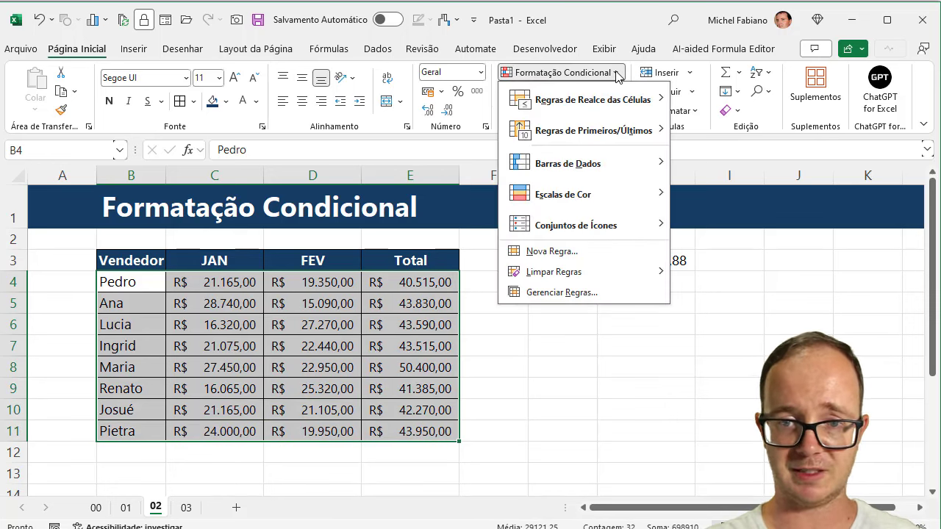
pyautogui.click(559, 252)
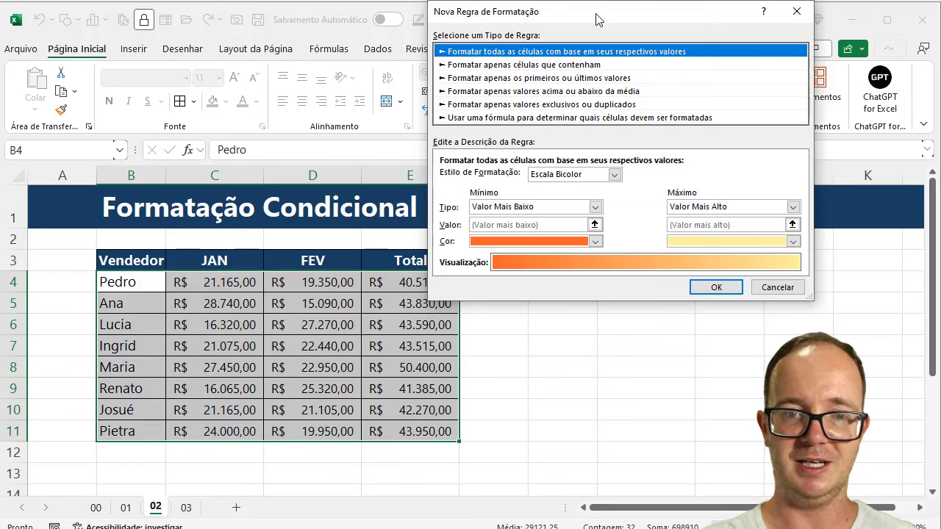
pyautogui.moveTo(596, 14)
pyautogui.mouseDown()
pyautogui.moveTo(170, 5)
pyautogui.moveTo(220, 2)
pyautogui.moveTo(405, 38)
pyautogui.moveTo(340, 33)
pyautogui.mouseUp()
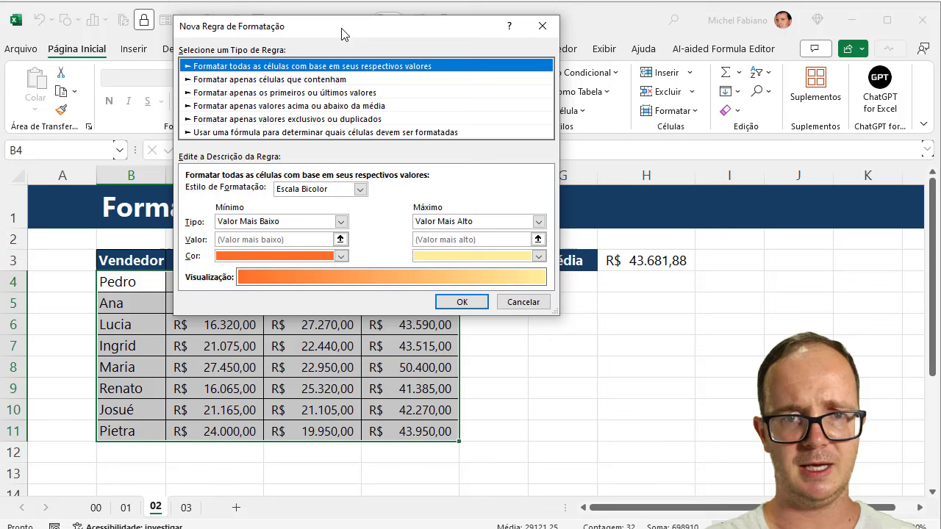
pyautogui.click(247, 134)
# - Build the rule formula =$E4>$H$3 so each row's Total is compared with the average in H3
pyautogui.click(235, 193)
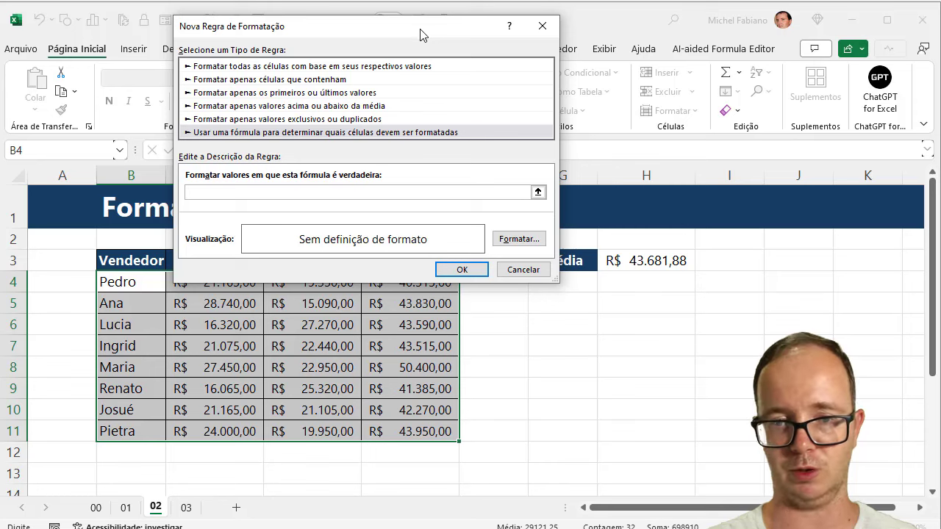
pyautogui.moveTo(423, 34); pyautogui.dragTo(780, 37)
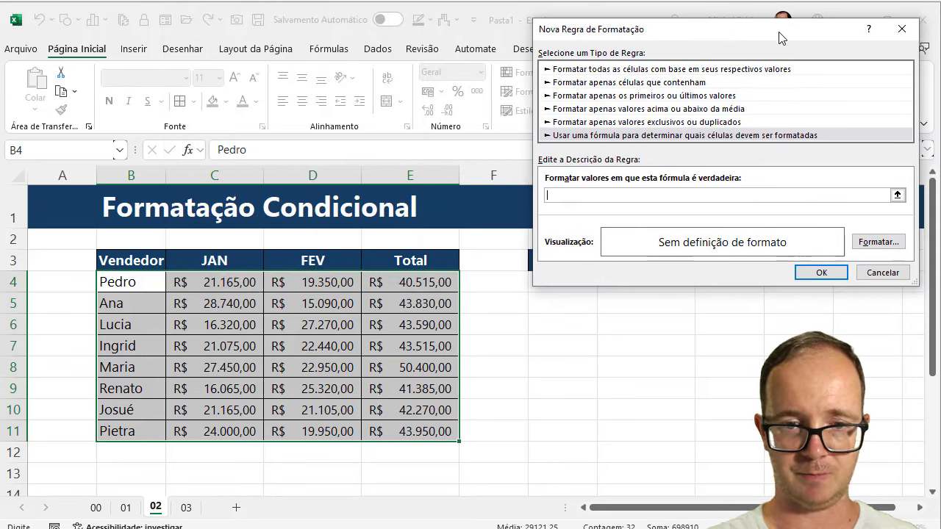
pyautogui.click(426, 283)
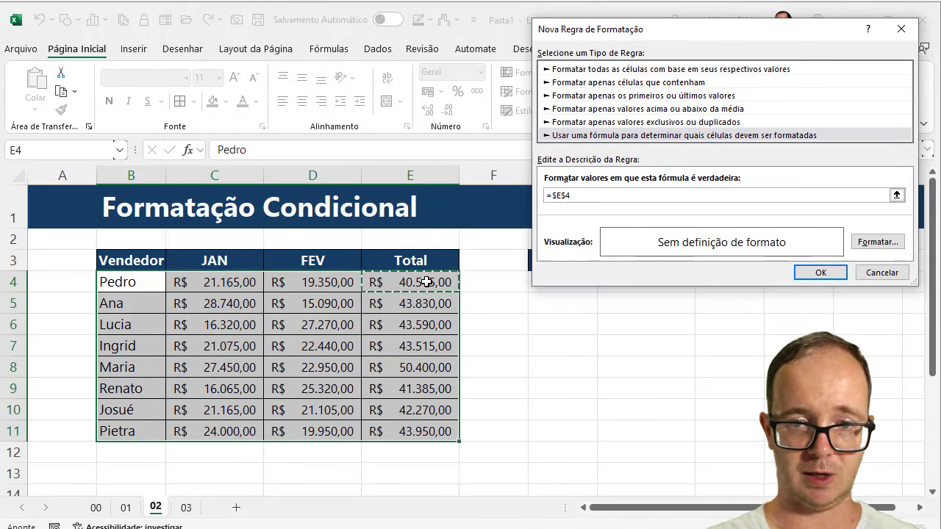
pyautogui.moveTo(784, 38); pyautogui.dragTo(352, 46)
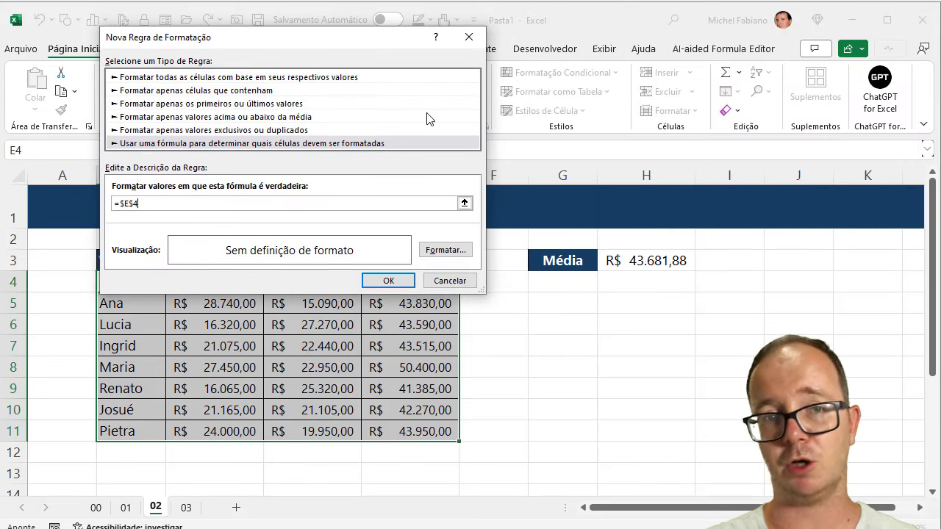
pyautogui.moveTo(365, 42); pyautogui.dragTo(752, 25)
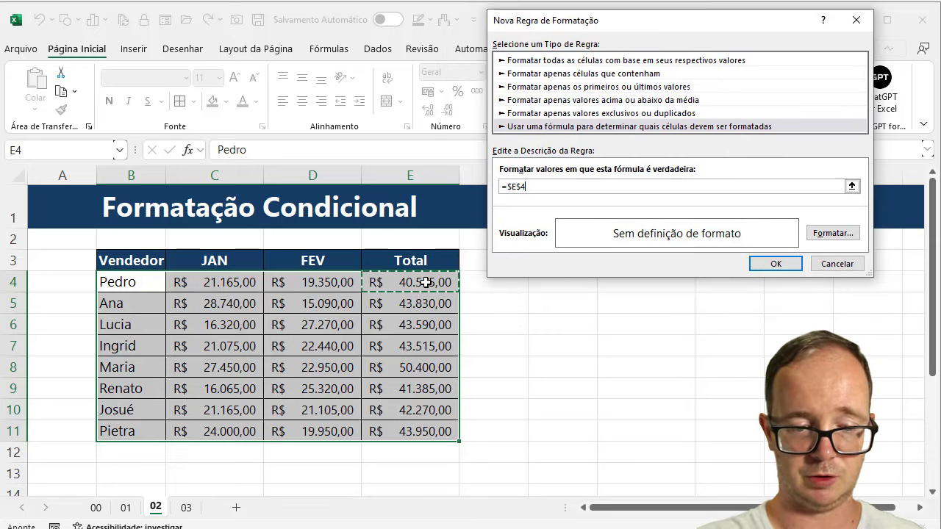
pyautogui.press('F4')
pyautogui.press('F4')
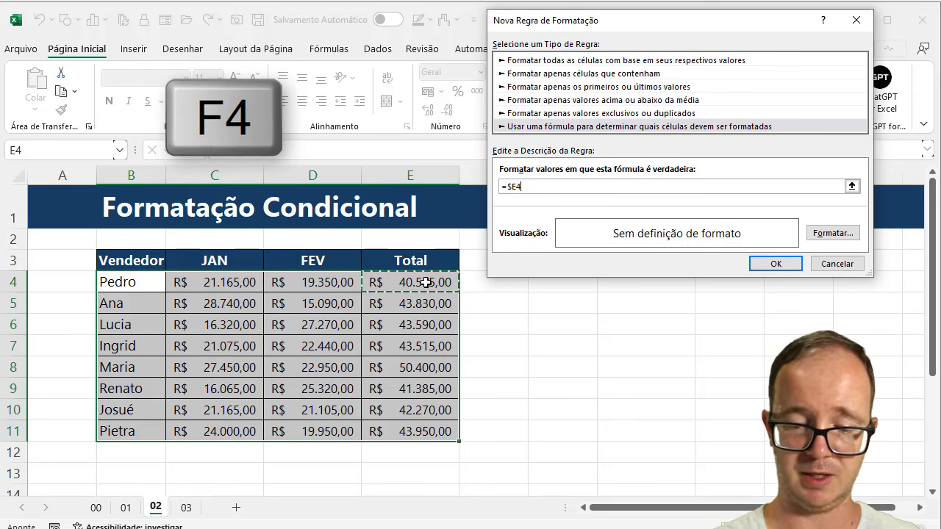
pyautogui.write('>')
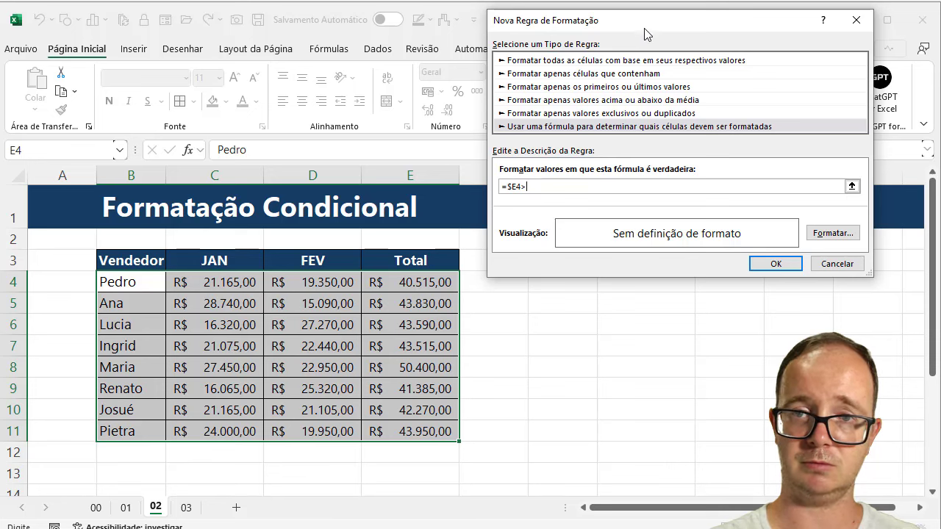
pyautogui.moveTo(645, 30); pyautogui.dragTo(335, 58)
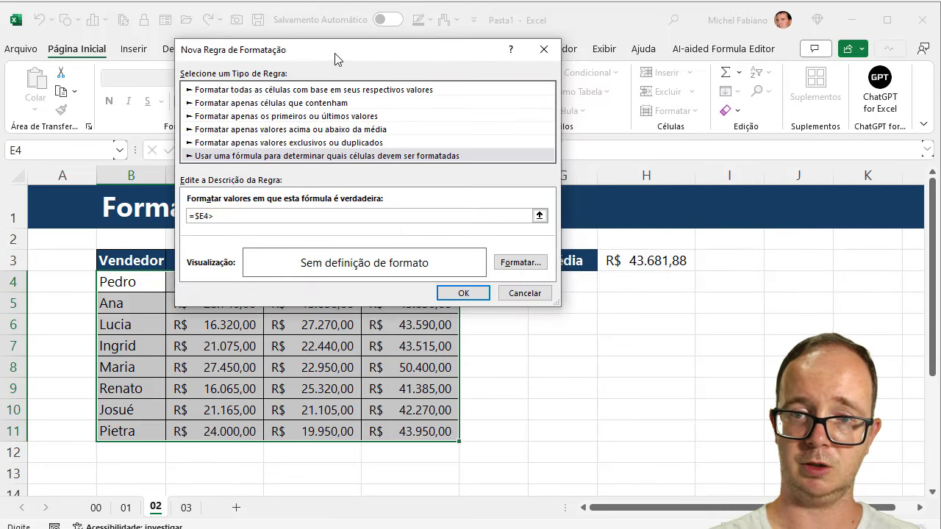
pyautogui.click(660, 265)
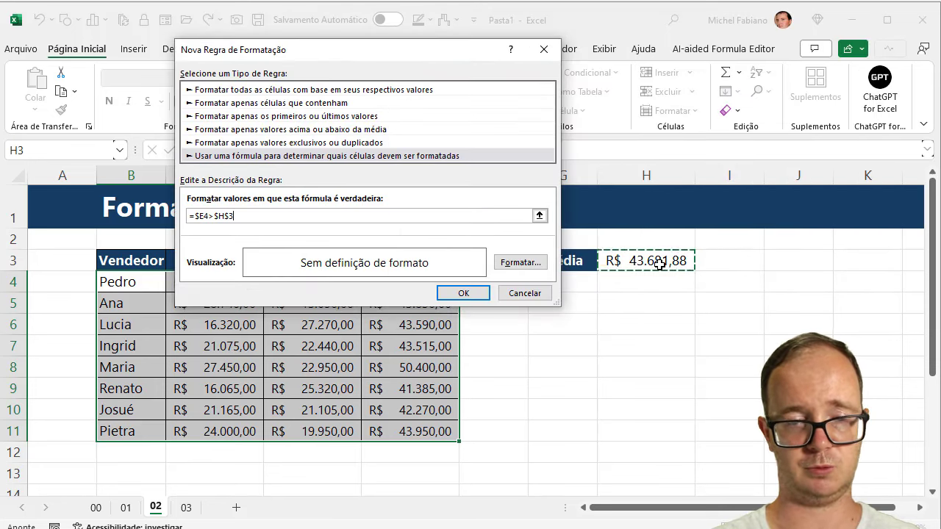
pyautogui.click(520, 263)
# - Give the above-average rule a light green fill and apply it to the table rows
pyautogui.click(576, 39)
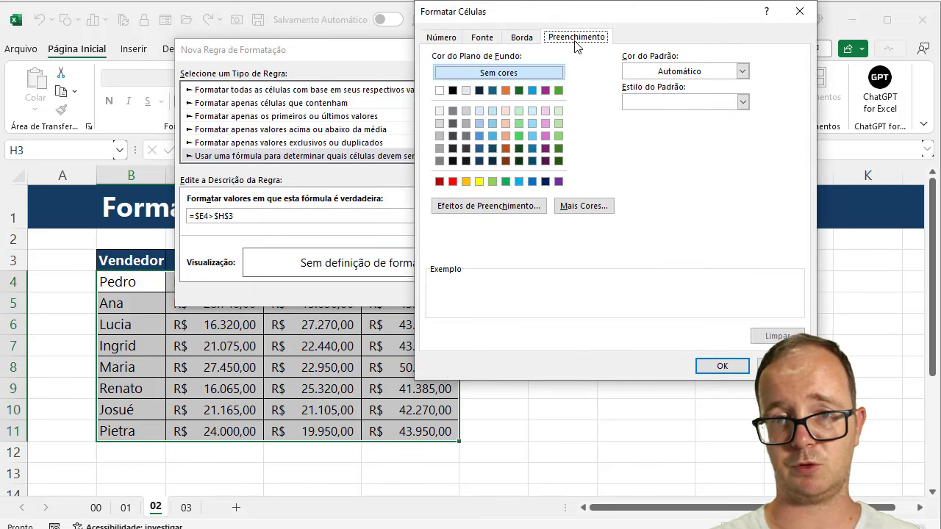
pyautogui.click(557, 136)
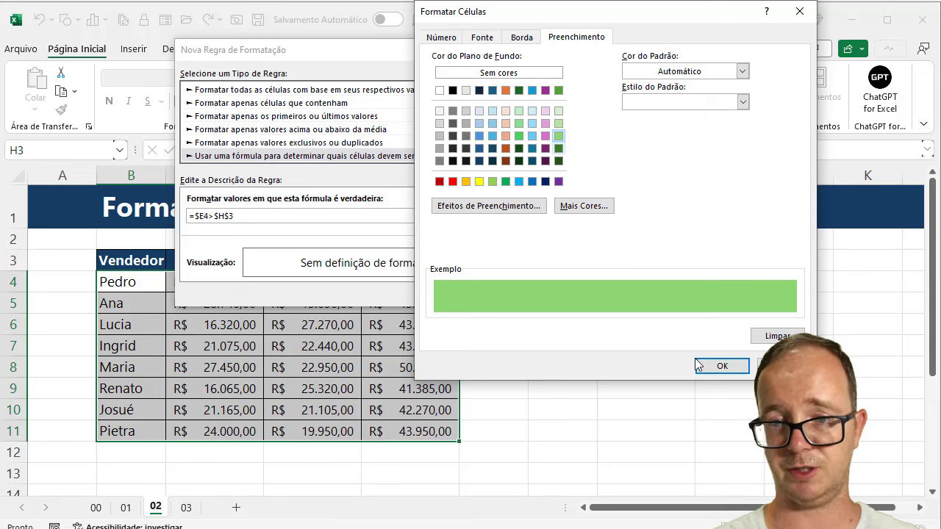
pyautogui.click(723, 368)
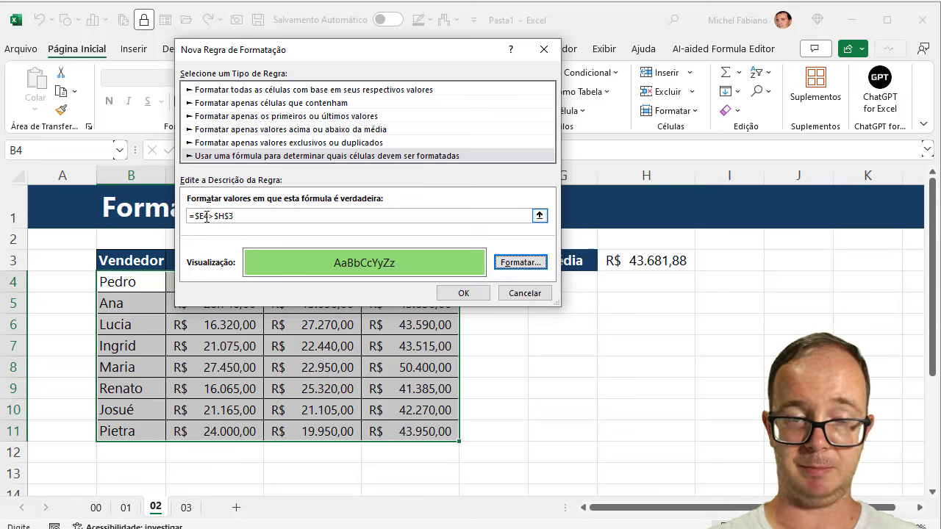
pyautogui.click(207, 216)
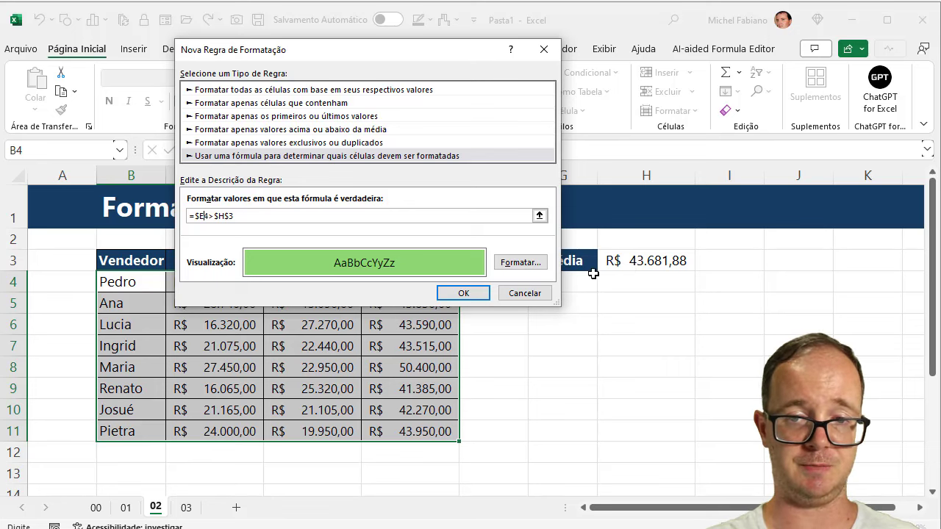
pyautogui.click(459, 293)
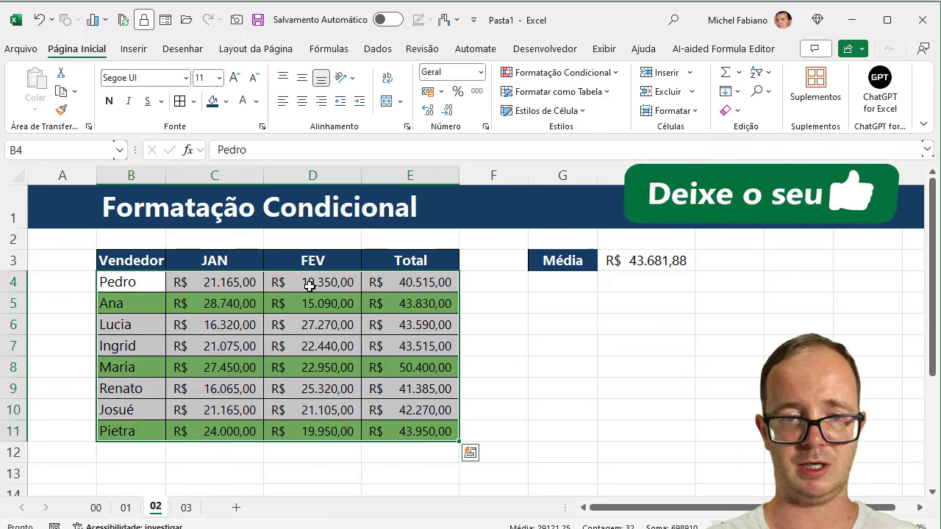
# - Change the FEV sales: 23000 in D4 and 25.000 for another seller
pyautogui.click(308, 283)
pyautogui.write('2')
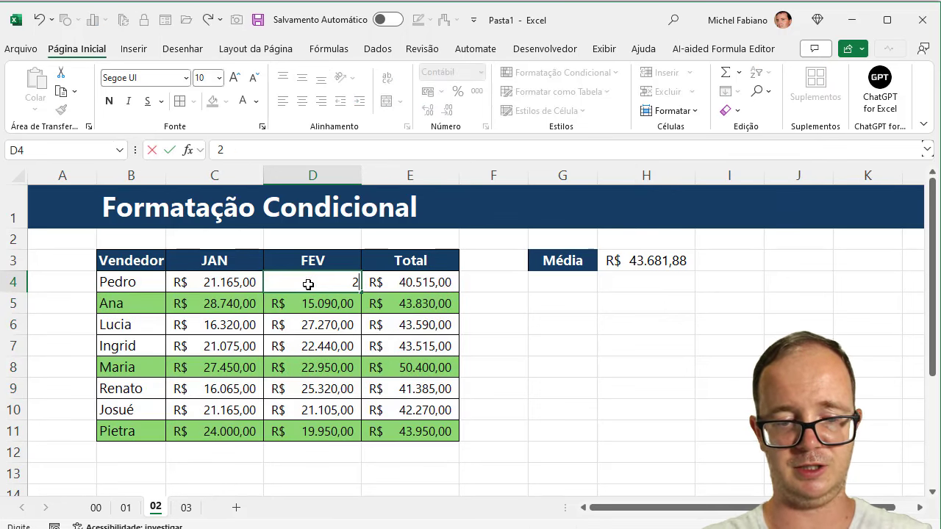
pyautogui.write('3000')
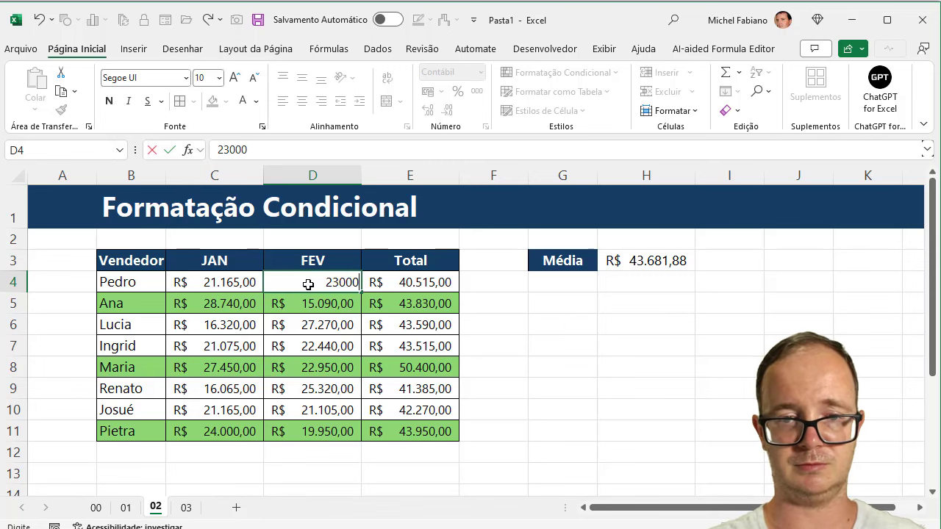
pyautogui.press('Return')
pyautogui.press('Down')
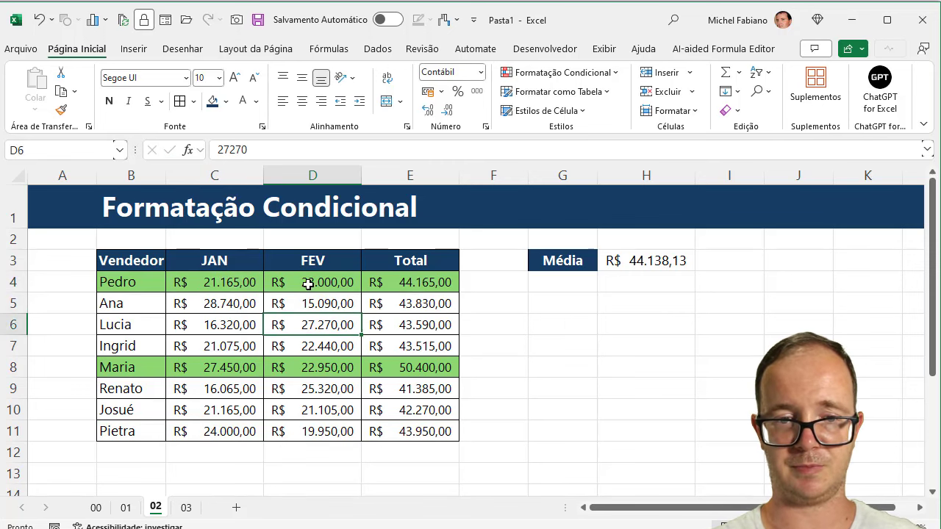
pyautogui.press('Down')
pyautogui.press('Down')
pyautogui.press('Down')
pyautogui.press('Down')
pyautogui.press('Down')
pyautogui.press('Up')
pyautogui.press('Up')
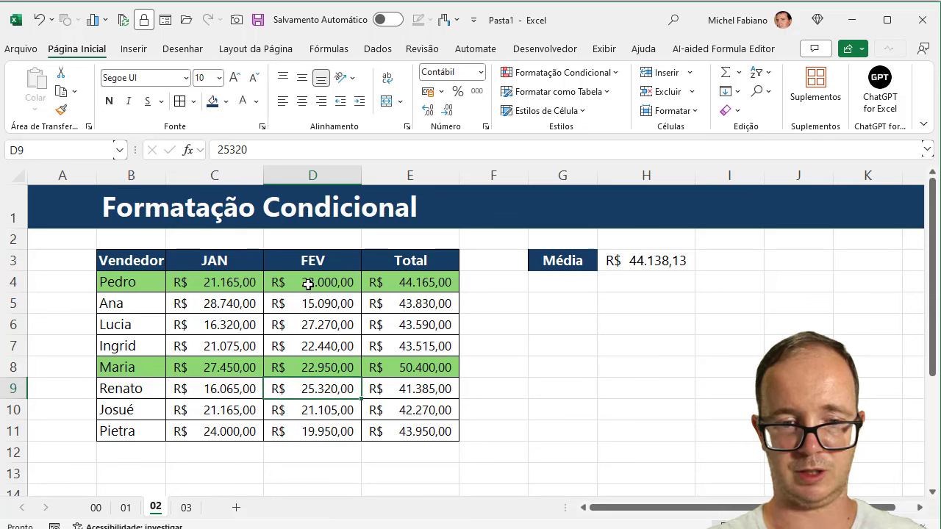
pyautogui.write('25')
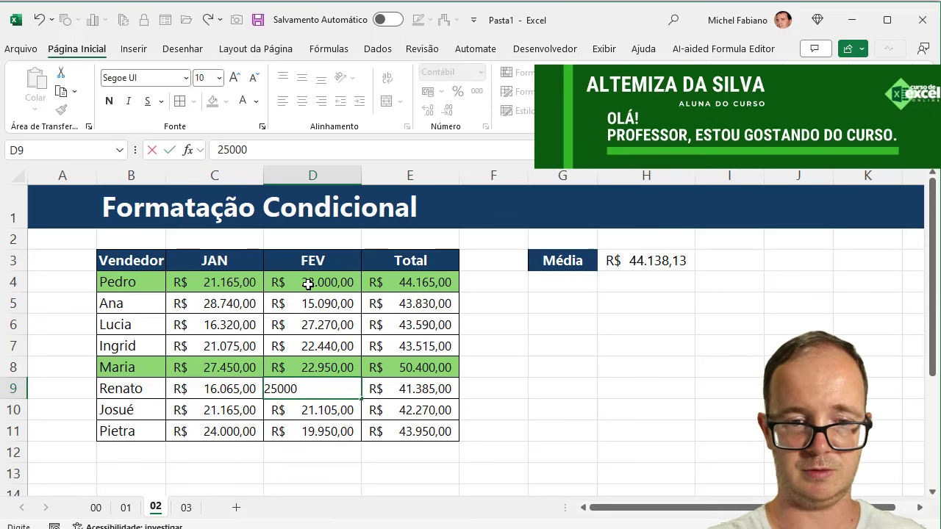
pyautogui.press('Return')
# - Set that seller's JAN sales to 25.000, then select the table rows B4:E11
pyautogui.press('Up')
pyautogui.press('Left')
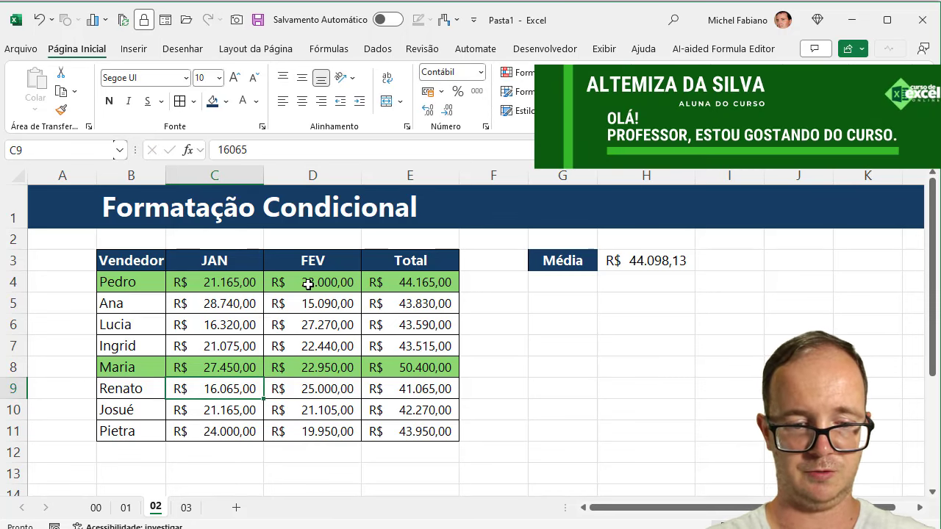
pyautogui.write('25.000')
pyautogui.press('Return')
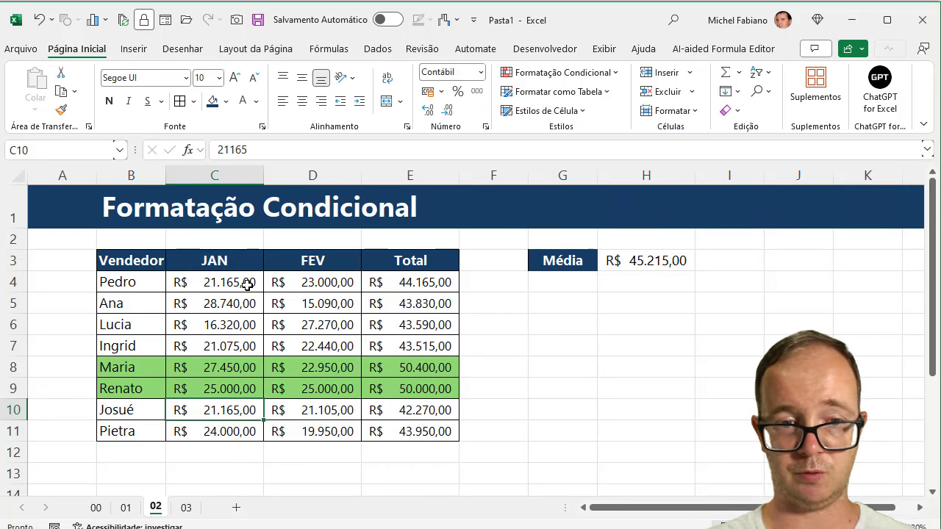
pyautogui.moveTo(246, 284); pyautogui.dragTo(303, 424)
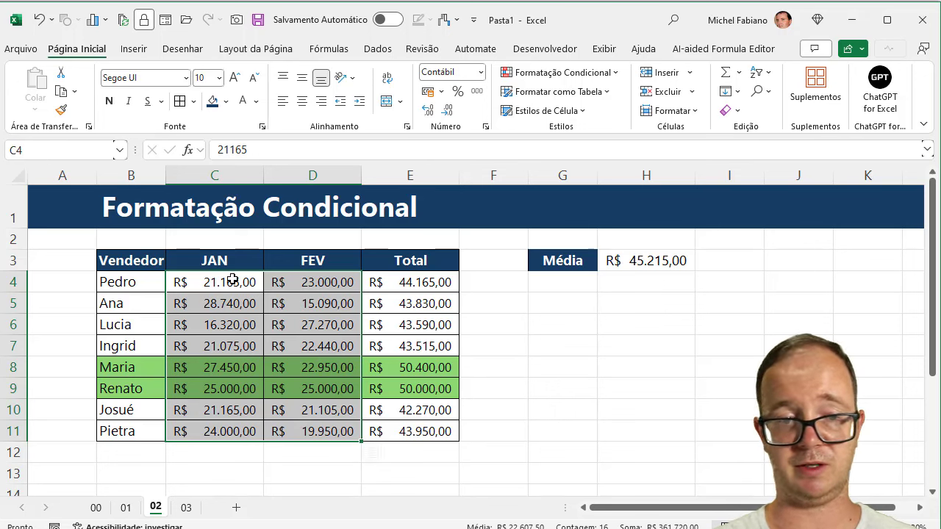
pyautogui.moveTo(182, 279); pyautogui.dragTo(382, 428)
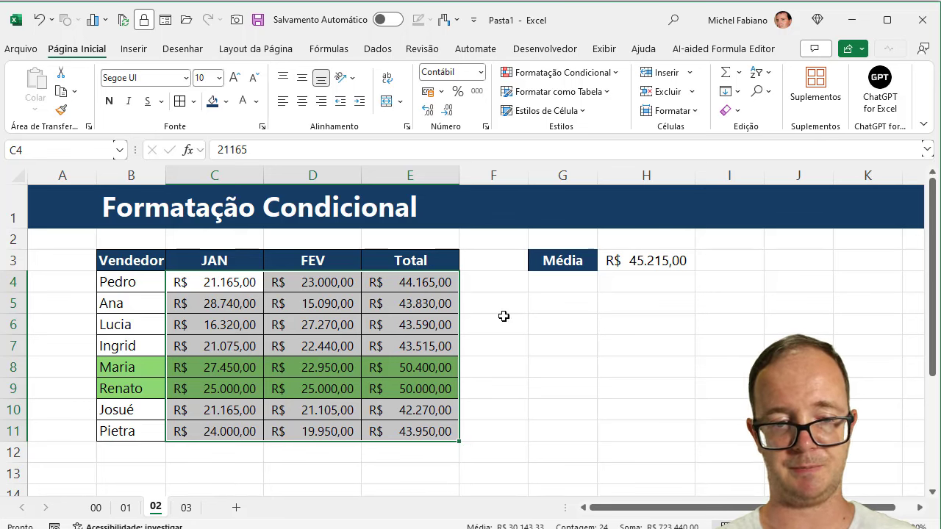
# - On sheet 03, enter the labels Maior and Menor in G3 and G4
pyautogui.click(185, 507)
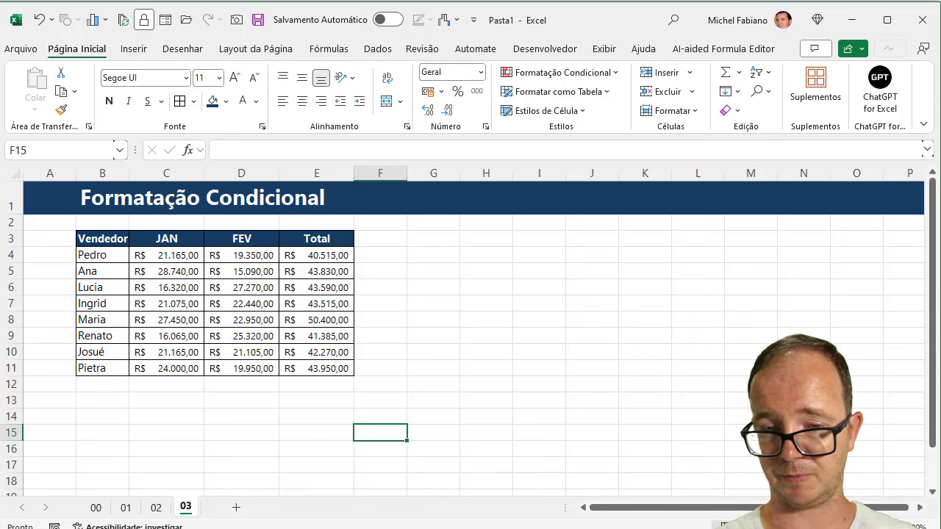
pyautogui.scroll(2, 855, 502)
pyautogui.click(526, 252)
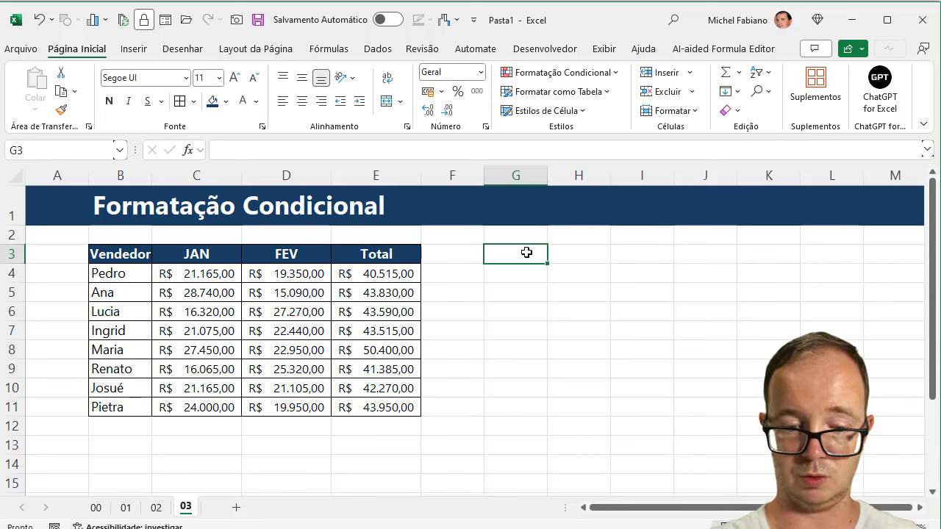
pyautogui.write('Maior')
pyautogui.press('Return')
pyautogui.write('Menor')
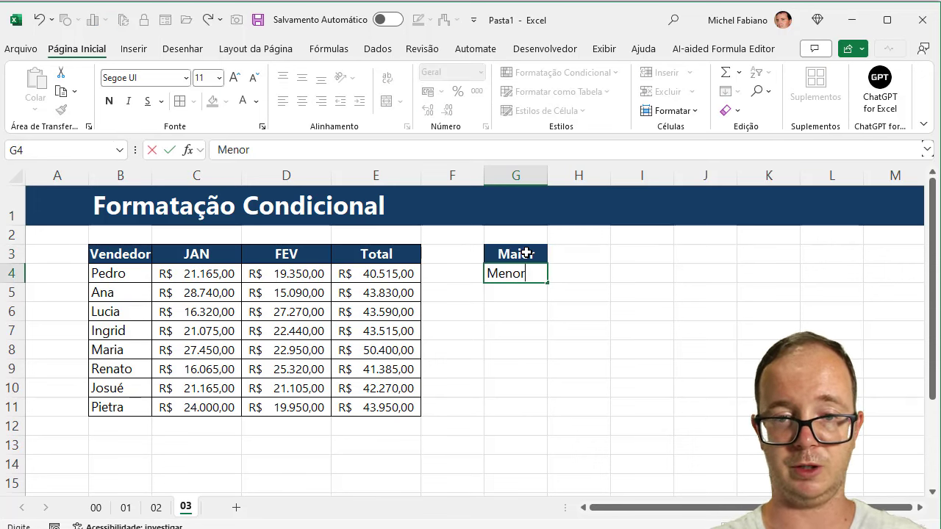
pyautogui.press('Tab')
# - Enter =MÁXIMO(E4:E11) in H3 and =MÍNIMO(E4:E11) in H4
pyautogui.press('Up')
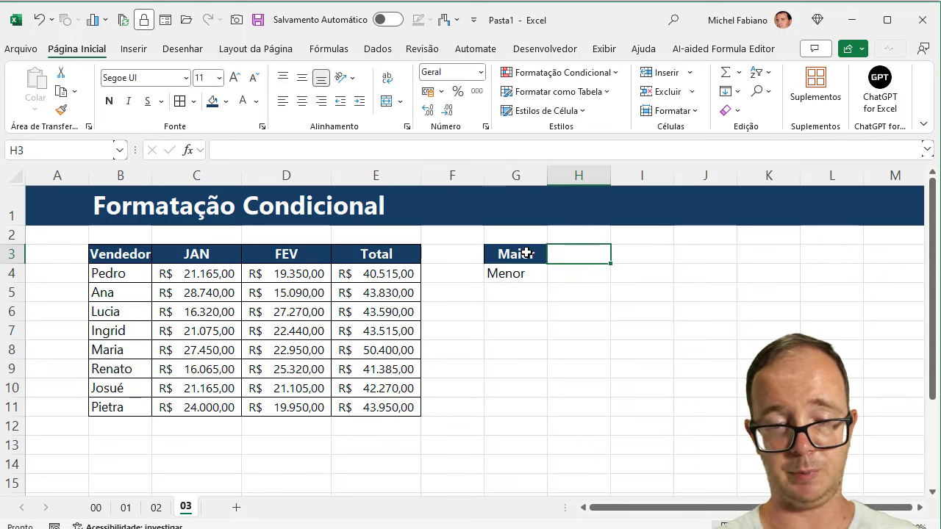
pyautogui.write('=máx')
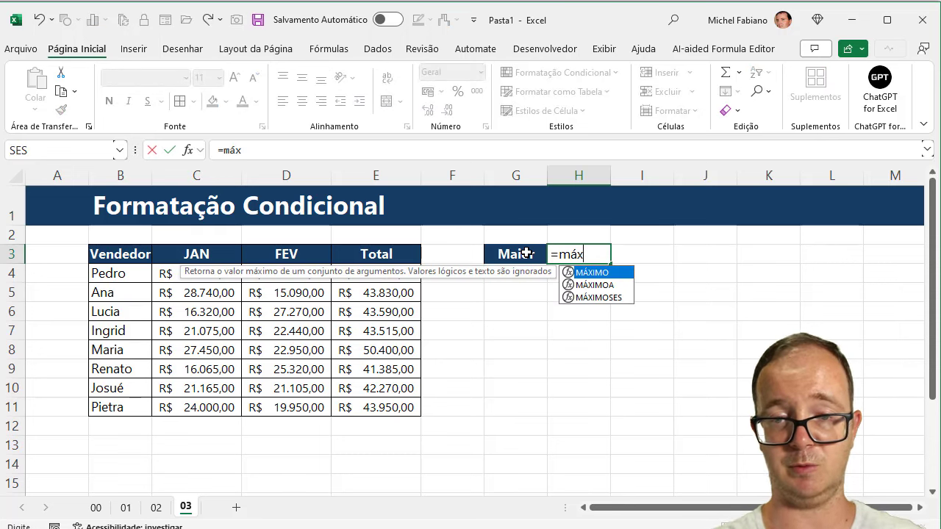
pyautogui.write('imo(')
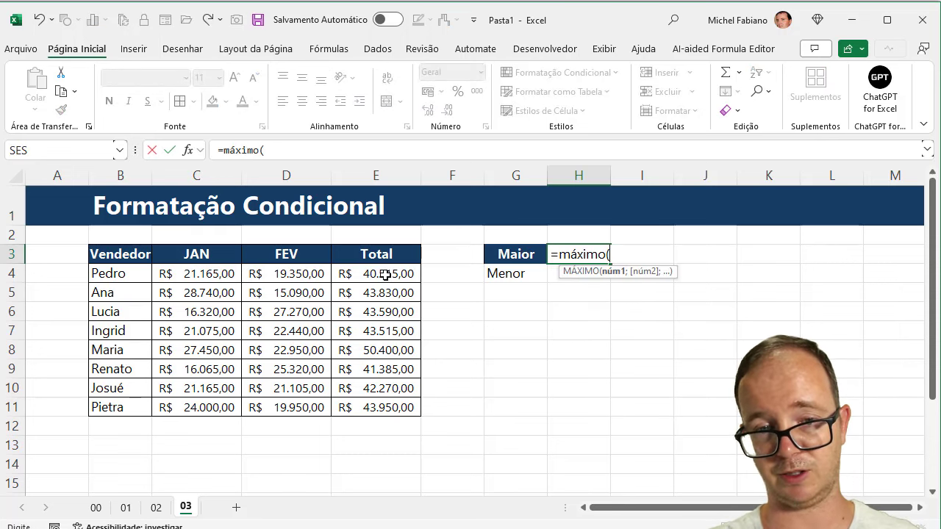
pyautogui.moveTo(385, 275); pyautogui.dragTo(384, 406)
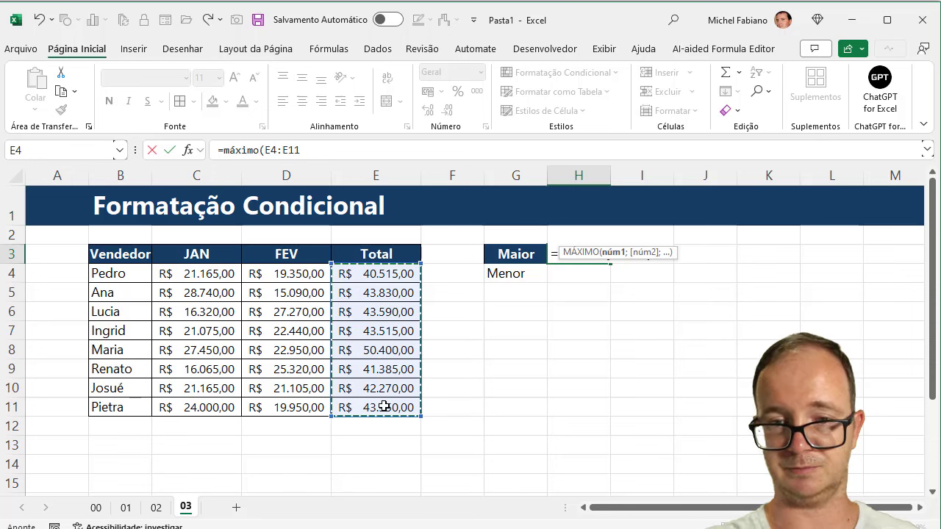
pyautogui.press('Return')
pyautogui.write('=míni')
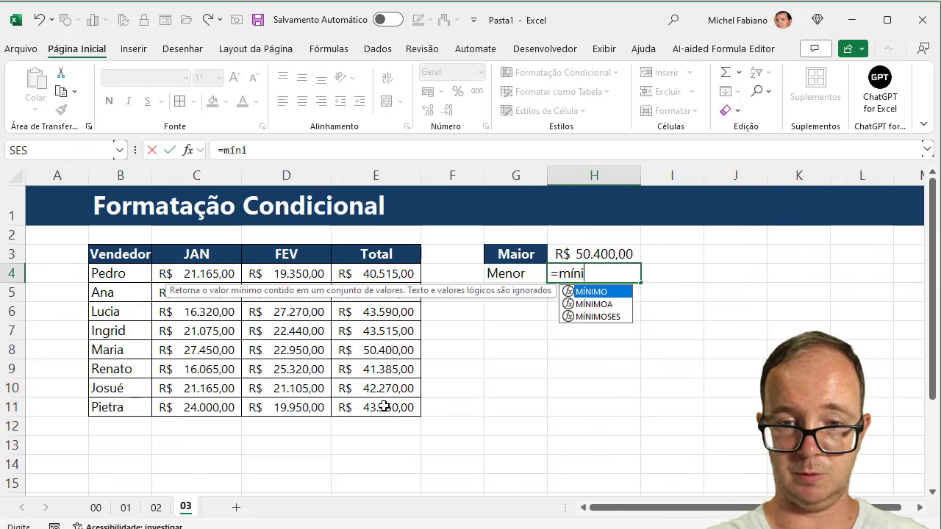
pyautogui.write('mo(')
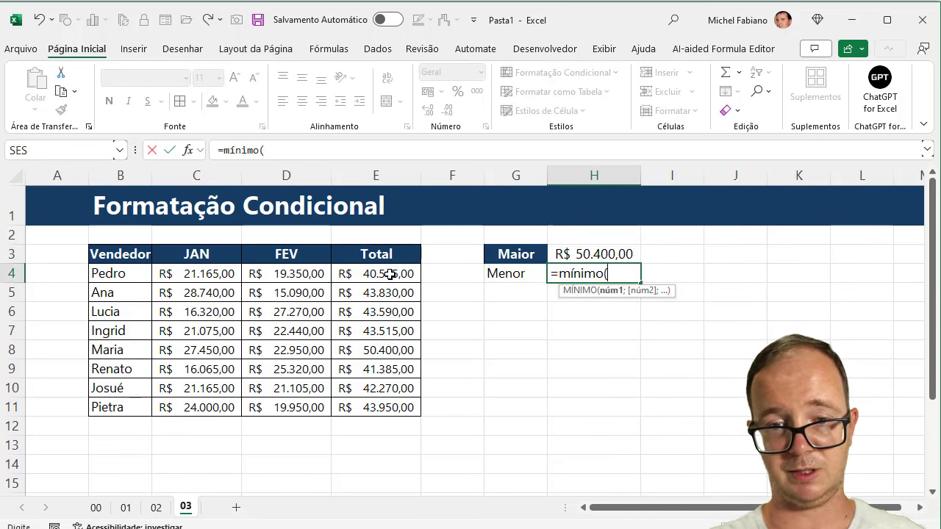
pyautogui.moveTo(387, 274); pyautogui.dragTo(388, 416)
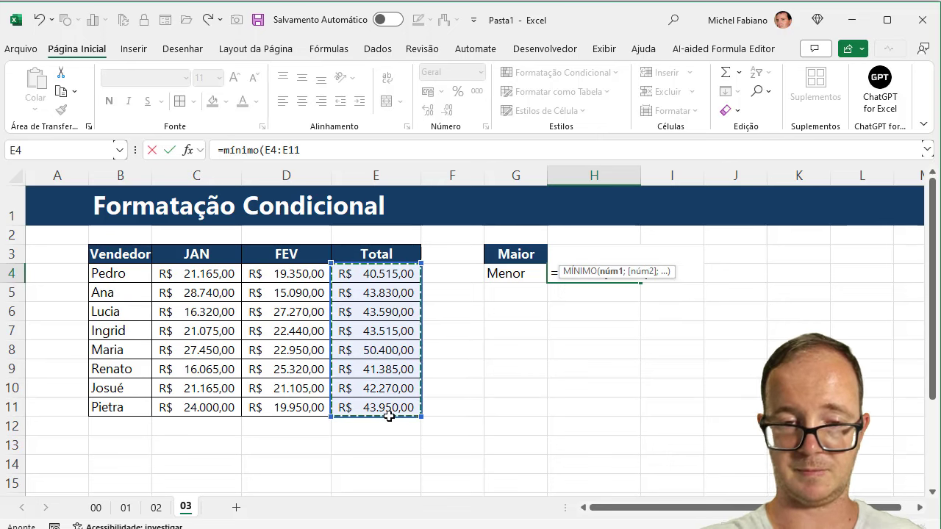
pyautogui.press('Return')
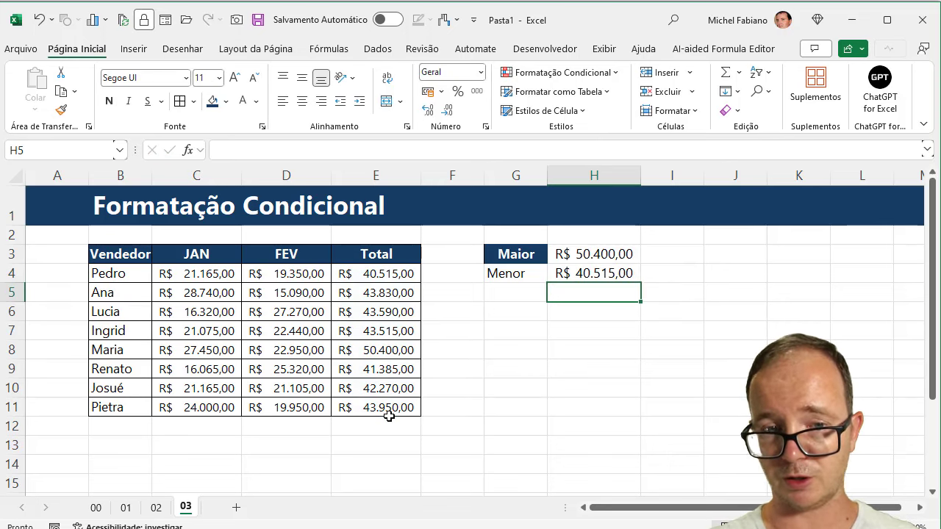
pyautogui.click(134, 275)
# - Apply a Top 1 rule to the Totals E4:E11 with green fill and dark green text
pyautogui.moveTo(371, 276); pyautogui.dragTo(375, 407)
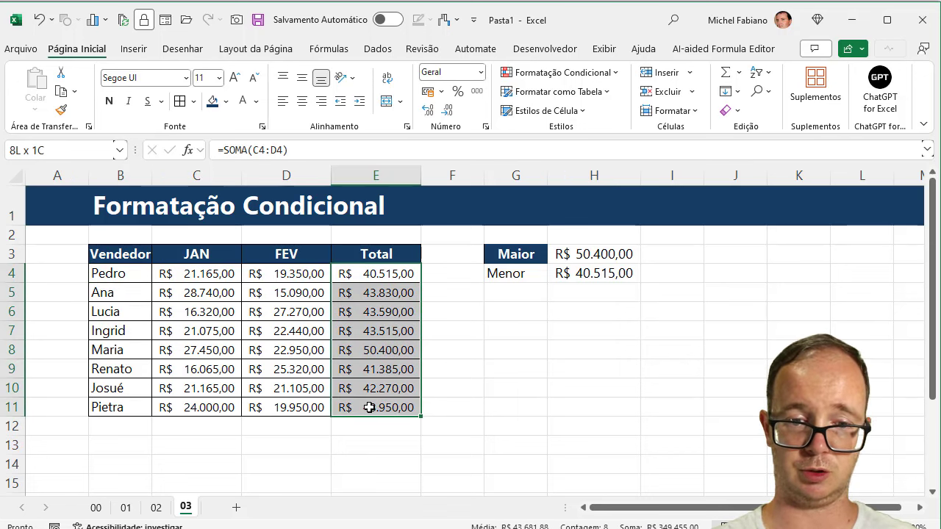
pyautogui.rightClick(603, 67)
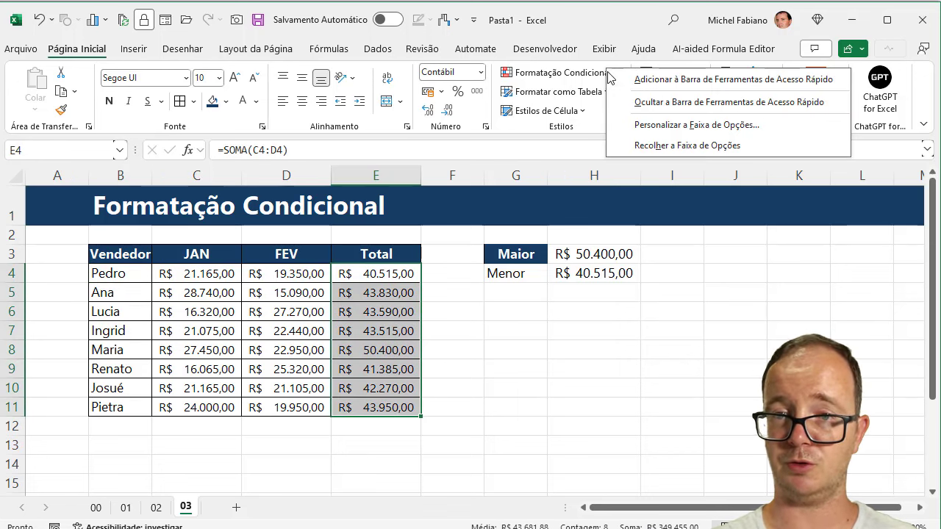
pyautogui.click(601, 73)
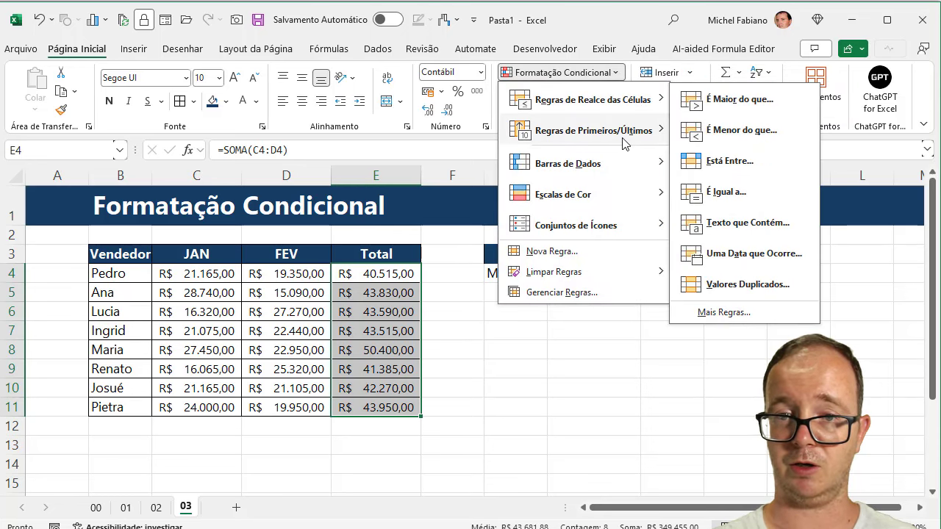
pyautogui.moveTo(593, 130)
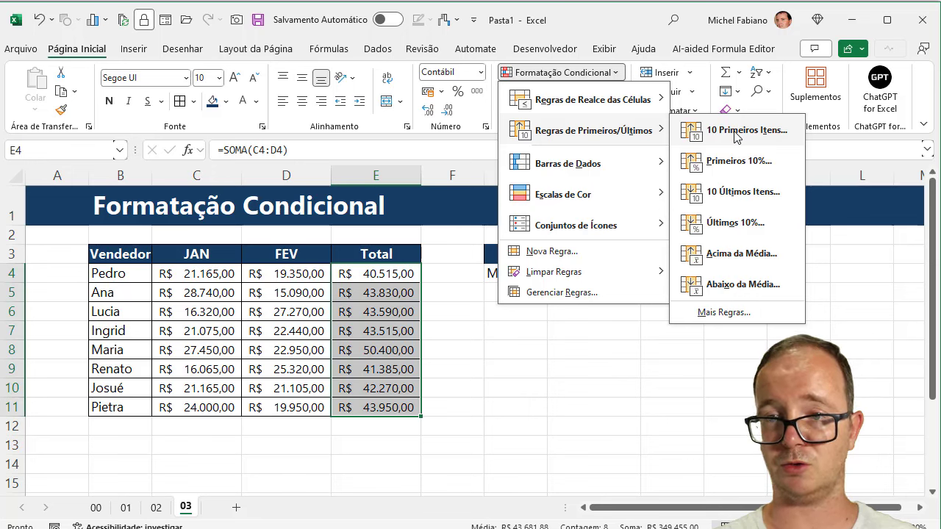
pyautogui.click(737, 131)
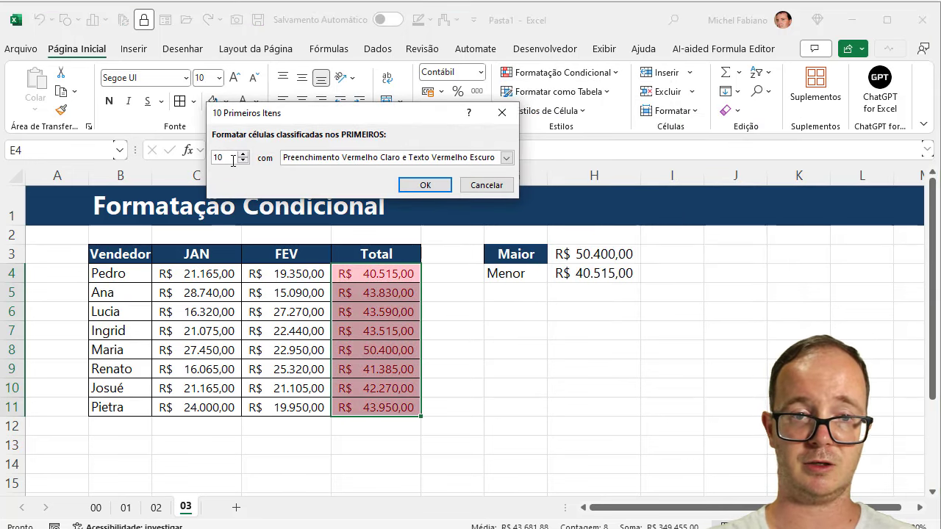
pyautogui.write('1')
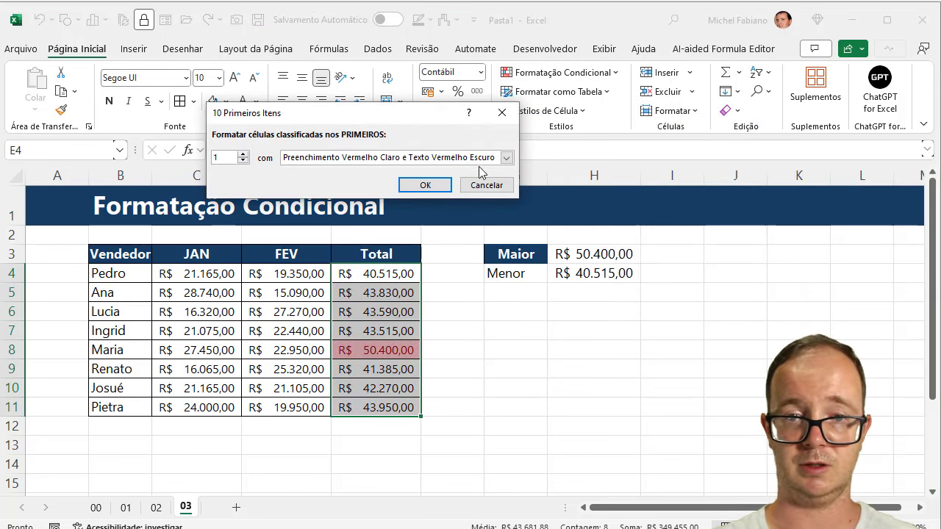
pyautogui.click(507, 157)
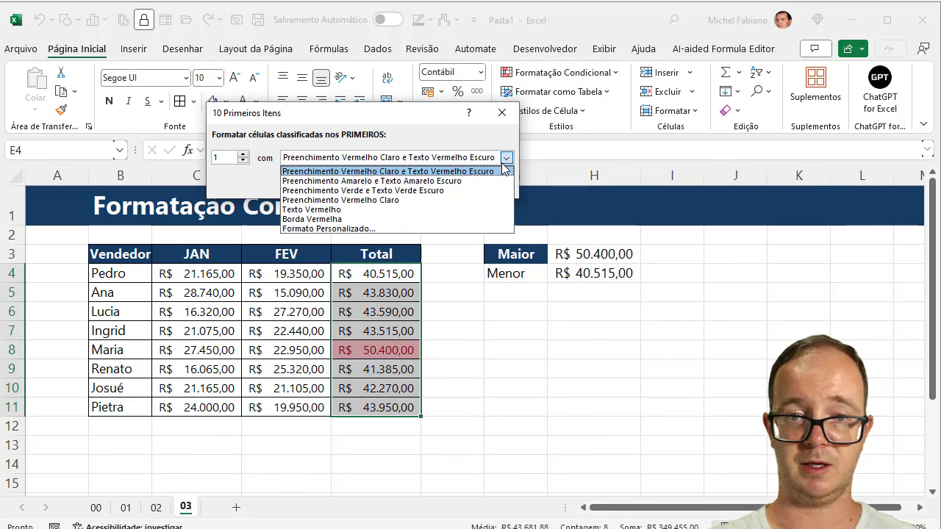
pyautogui.click(441, 190)
pyautogui.click(430, 187)
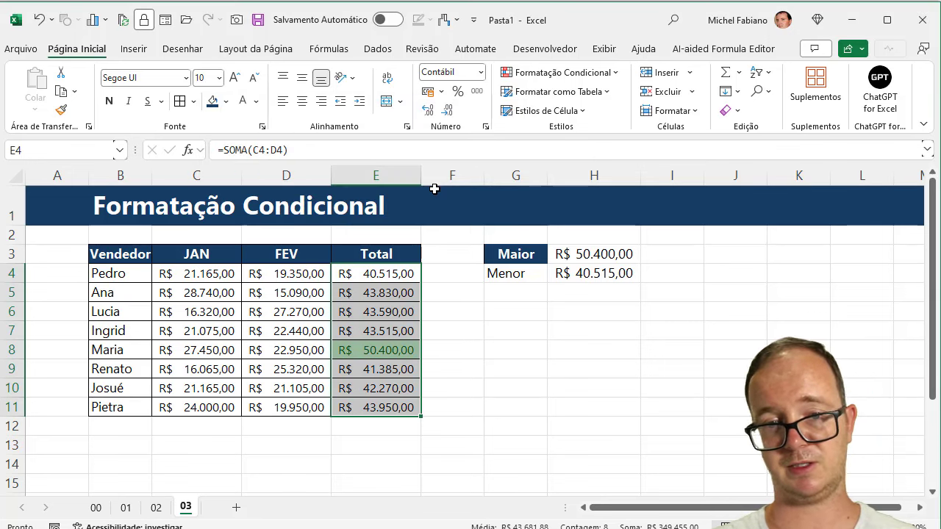
# - Start a duplicate Top 1 rule and cancel it
pyautogui.click(610, 73)
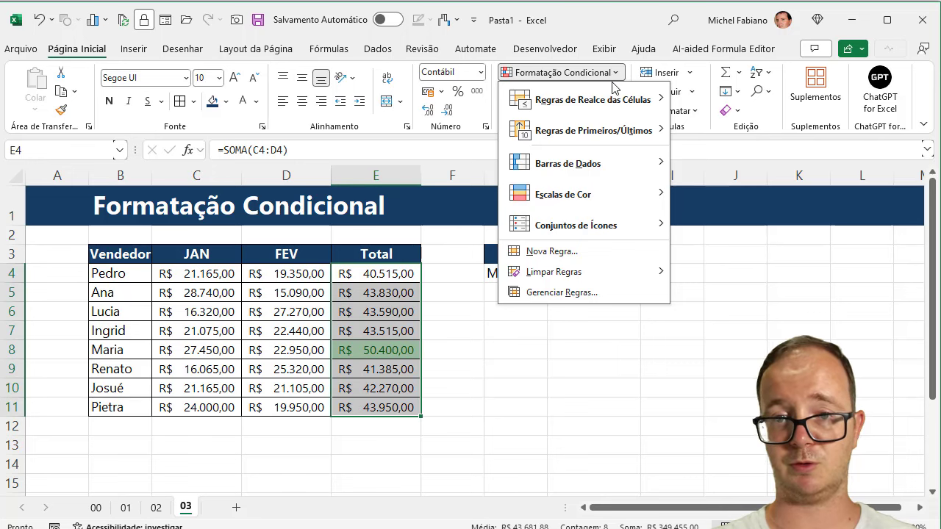
pyautogui.moveTo(592, 131)
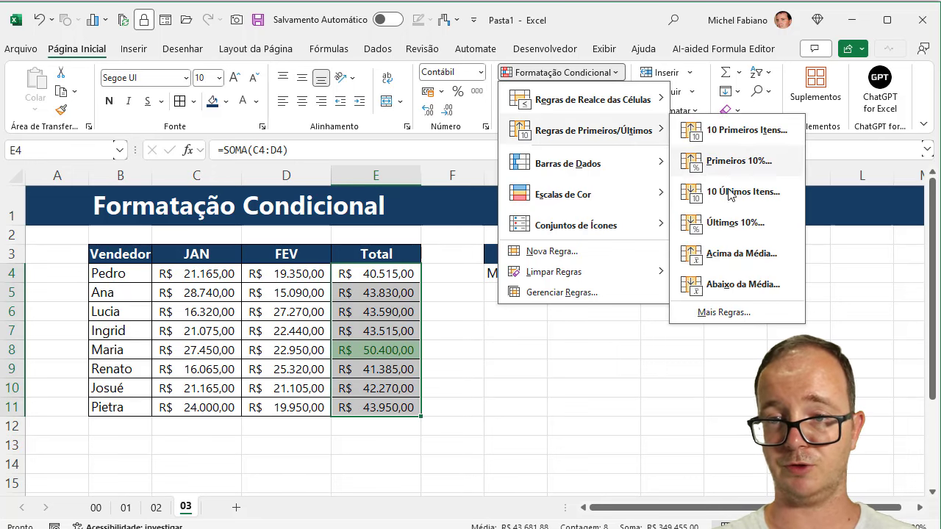
pyautogui.click(744, 131)
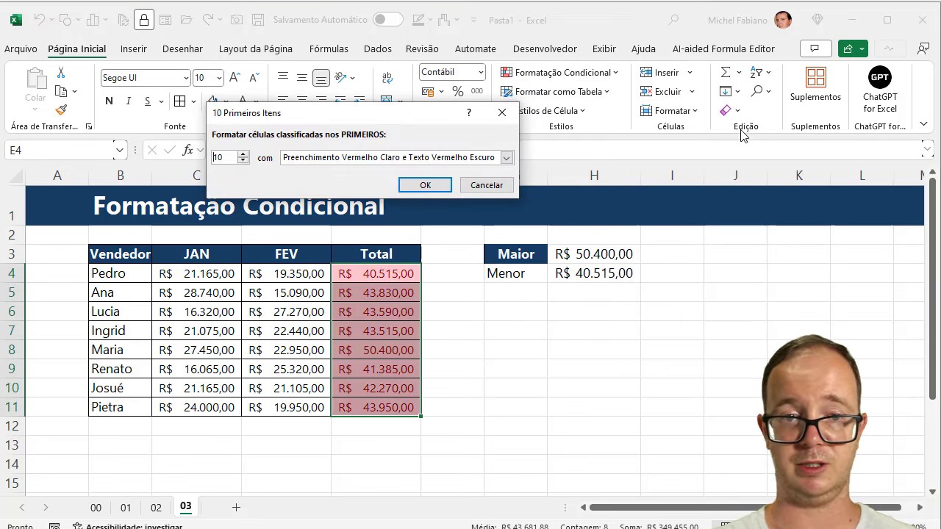
pyautogui.click(230, 158)
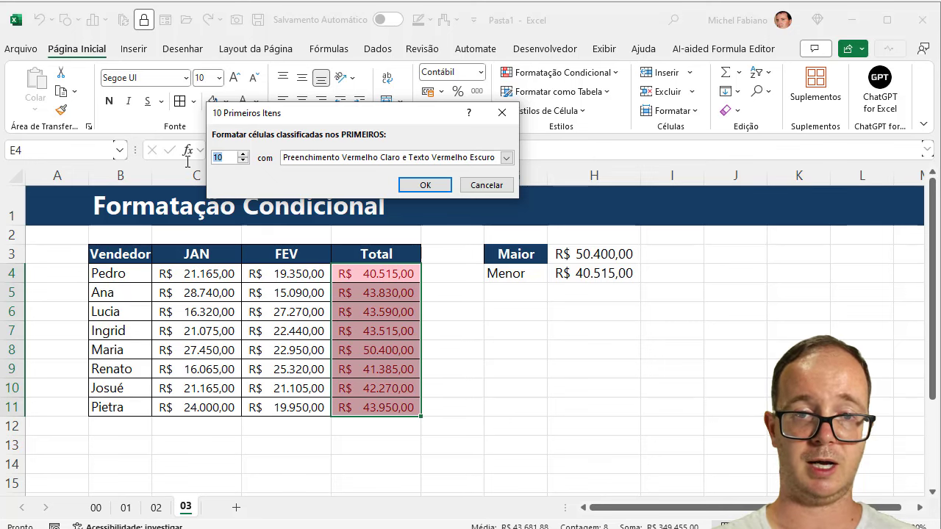
pyautogui.write('1')
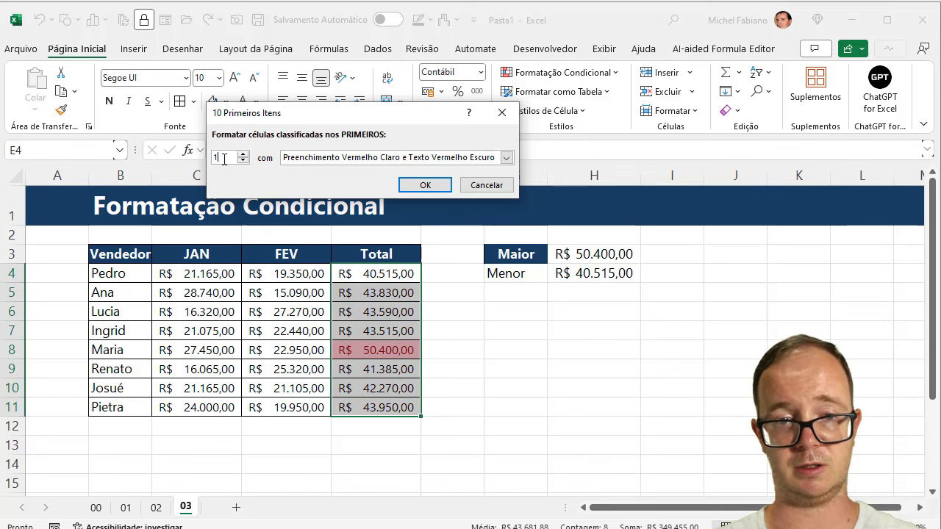
pyautogui.click(486, 185)
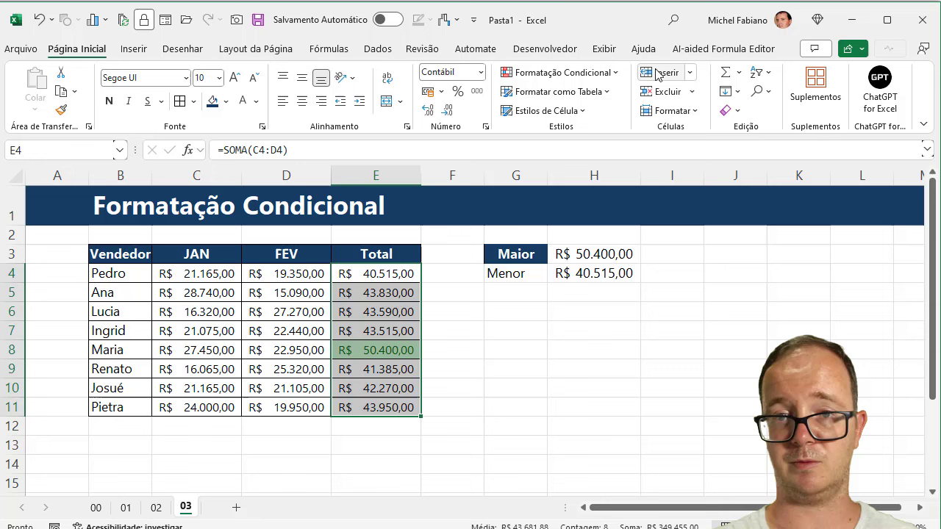
# - Add a Bottom 1 rule on the Totals with light red fill and dark red text
pyautogui.click(611, 72)
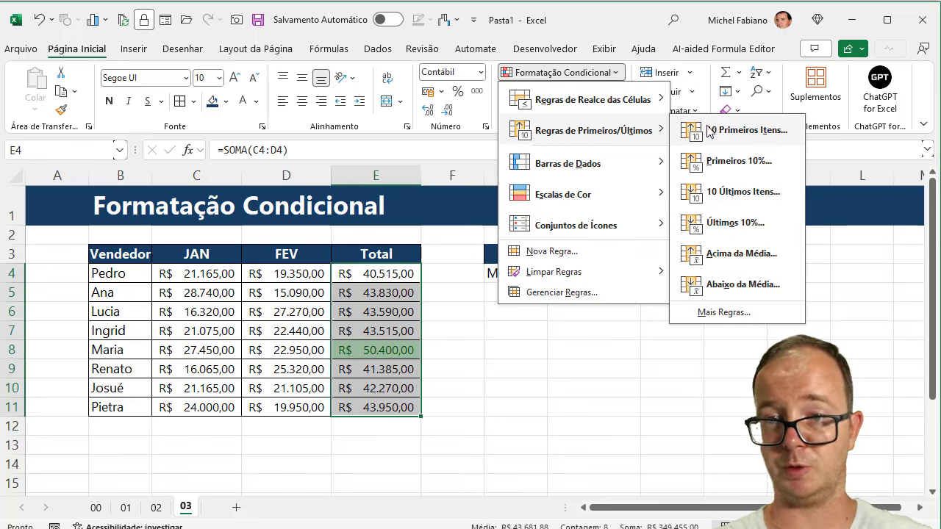
pyautogui.moveTo(593, 130)
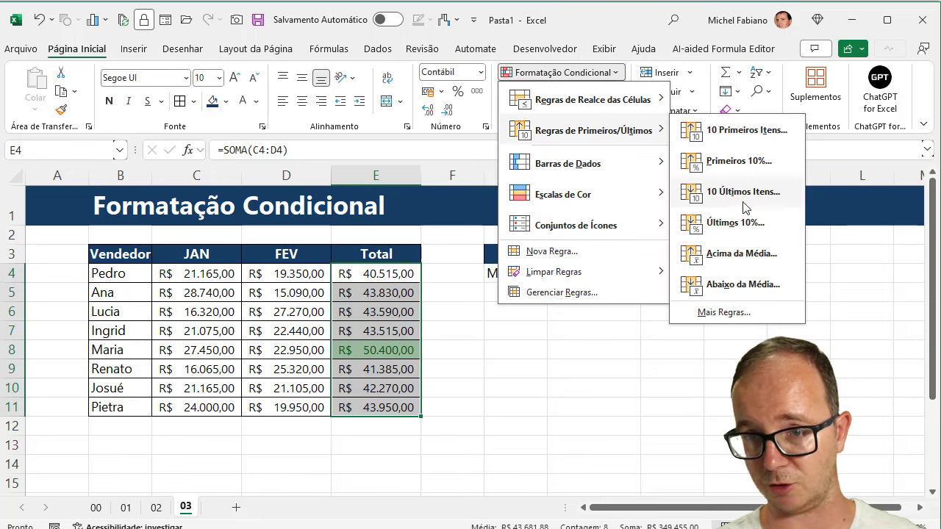
pyautogui.click(746, 192)
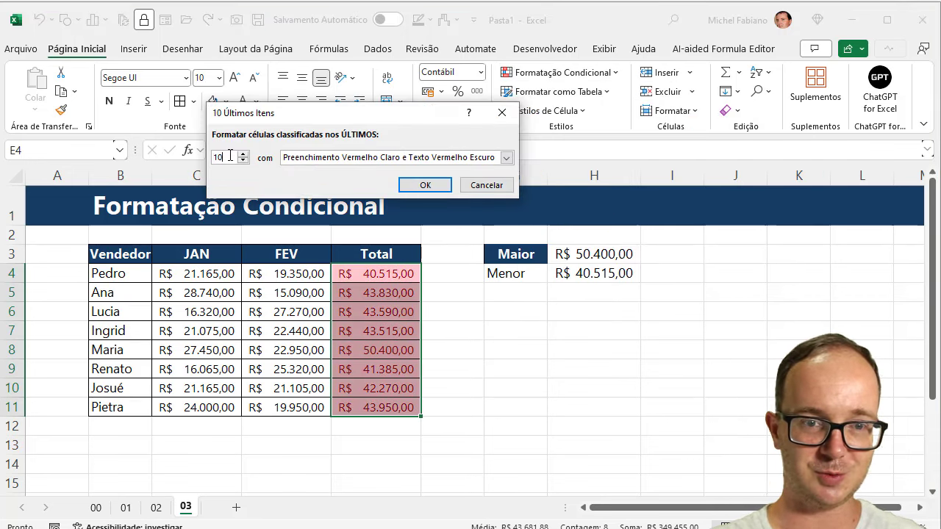
pyautogui.moveTo(233, 158); pyautogui.dragTo(192, 152)
pyautogui.write('1')
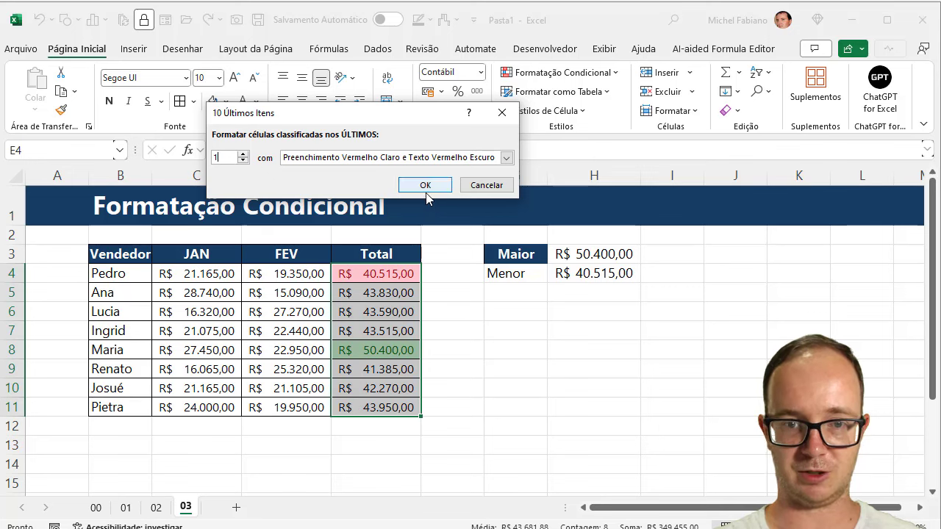
pyautogui.click(425, 185)
# - Reselect the Total values E4:E11 after checking the result
pyautogui.click(494, 332)
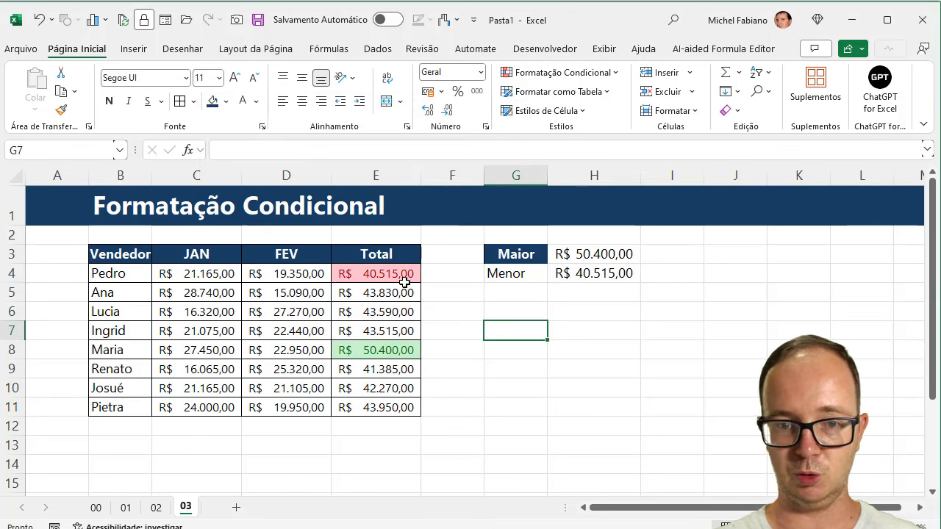
pyautogui.moveTo(404, 282); pyautogui.dragTo(392, 401)
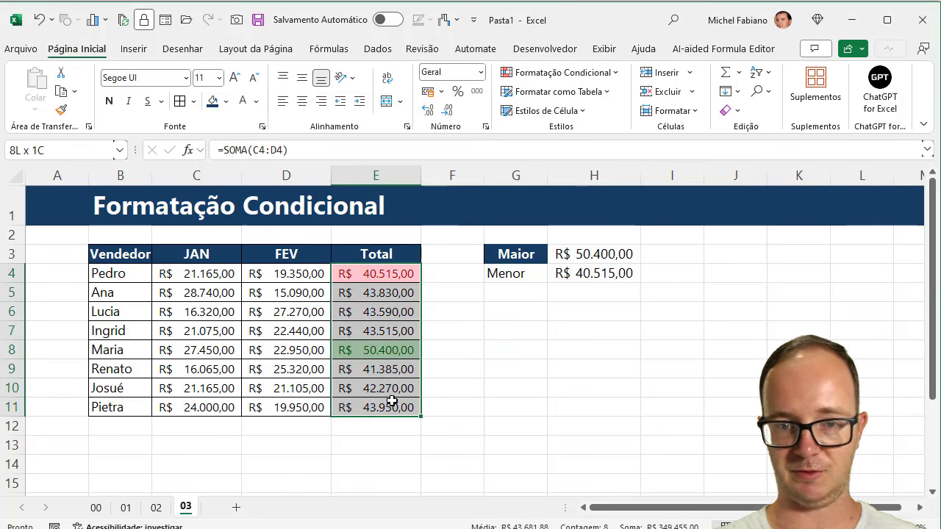
pyautogui.moveTo(392, 401); pyautogui.dragTo(391, 401)
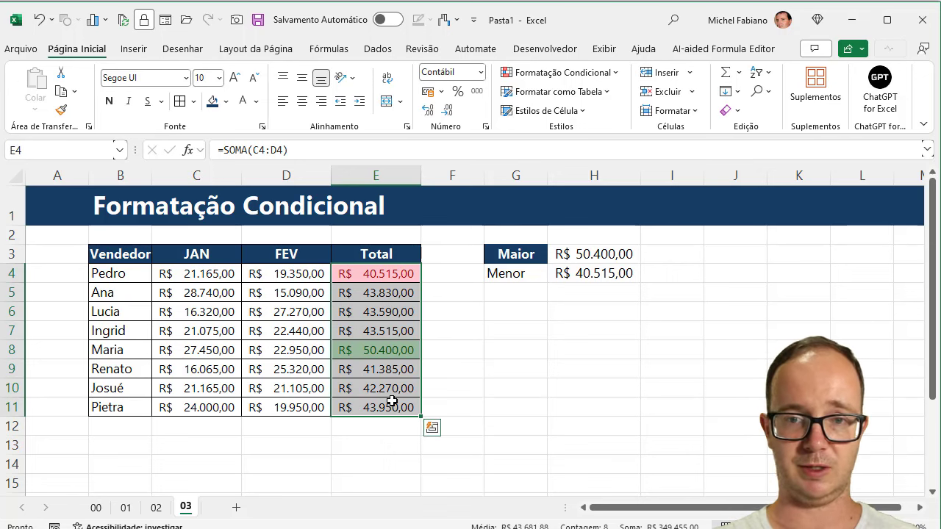
# - Clear the highlight rules from the Totals and select the table rows B4:E11
pyautogui.click(613, 74)
pyautogui.moveTo(554, 271)
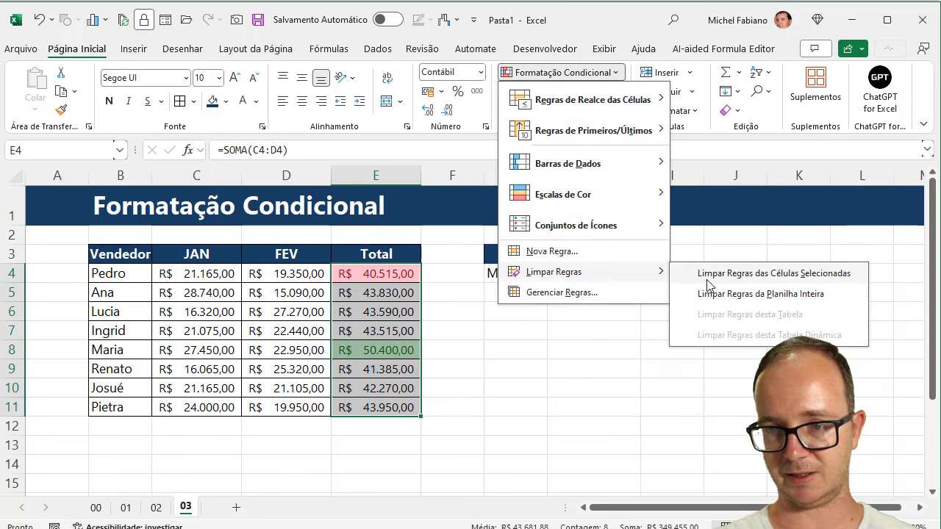
pyautogui.click(718, 282)
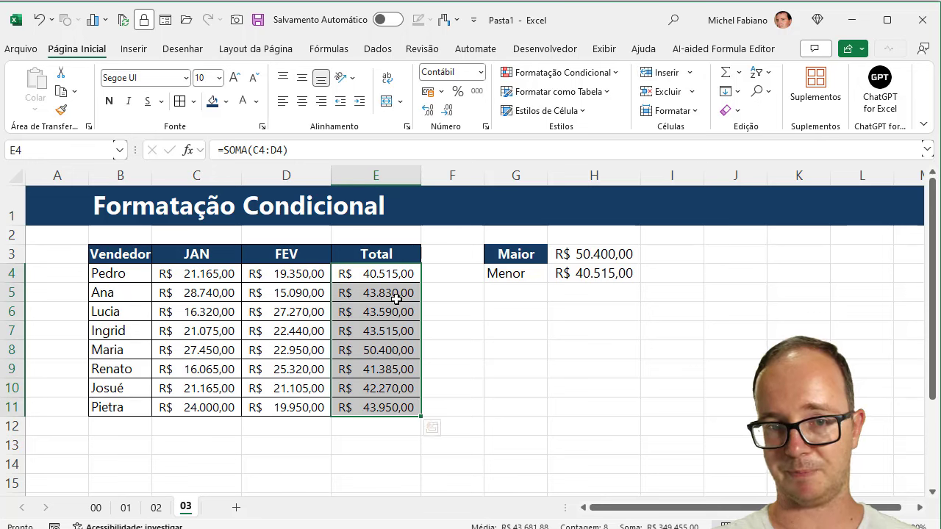
pyautogui.moveTo(135, 274); pyautogui.dragTo(389, 409)
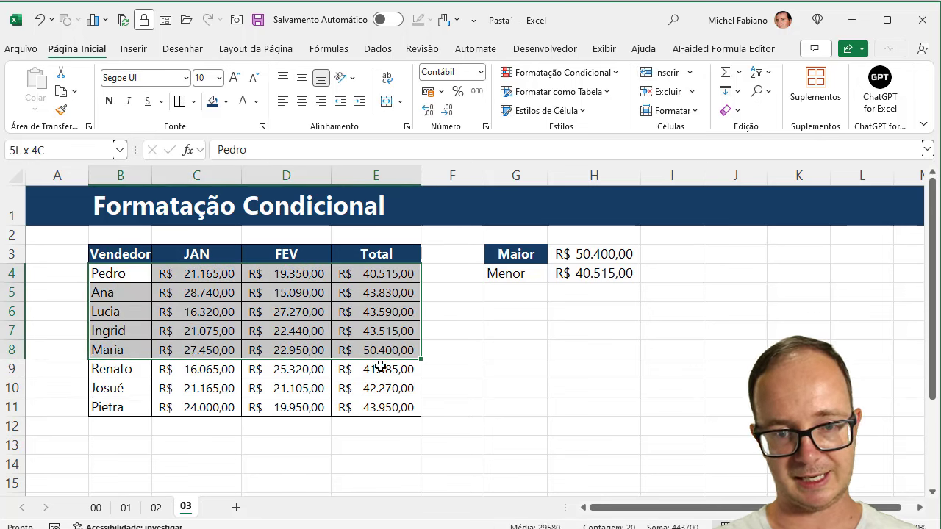
# - Create a new formula rule =$E4=máximo($E$4:$E$11) for the selected rows
pyautogui.click(615, 74)
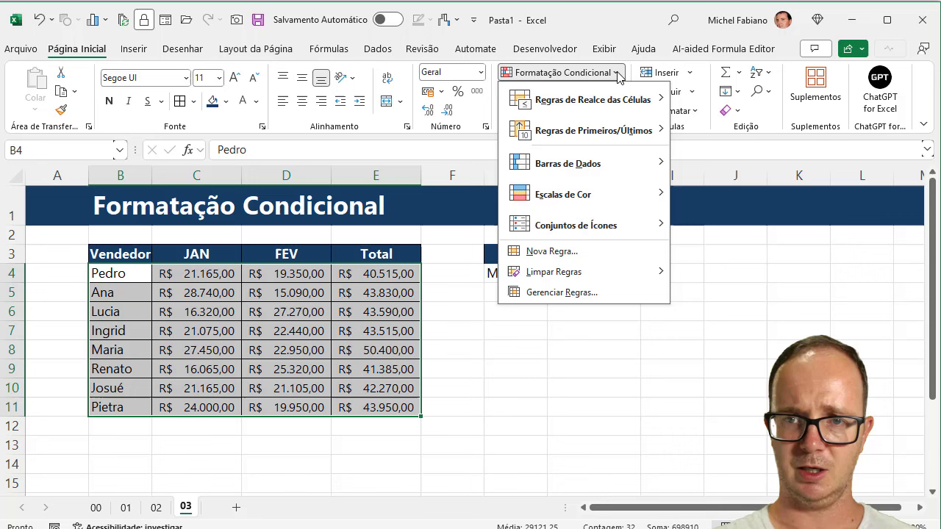
pyautogui.click(573, 254)
pyautogui.click(404, 139)
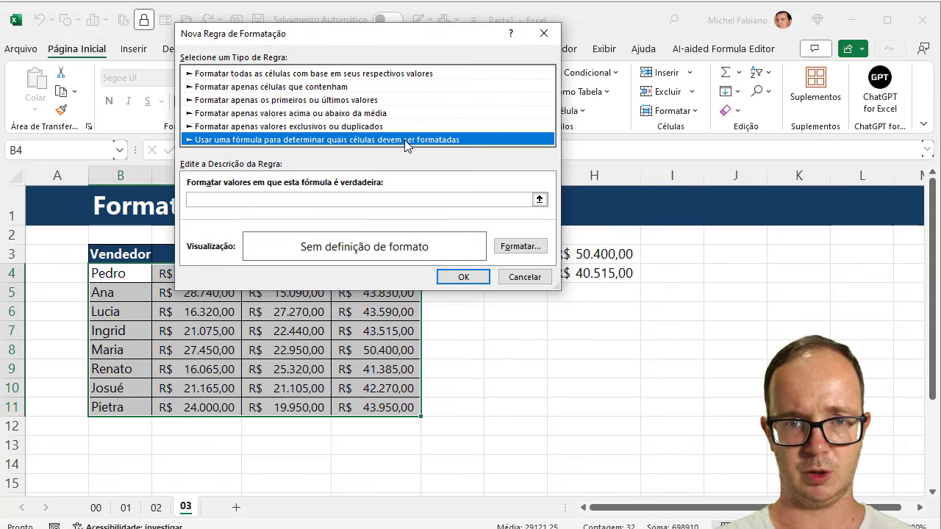
pyautogui.moveTo(421, 37)
pyautogui.mouseDown()
pyautogui.moveTo(729, 59)
pyautogui.moveTo(705, 56)
pyautogui.mouseUp()
pyautogui.click(552, 219)
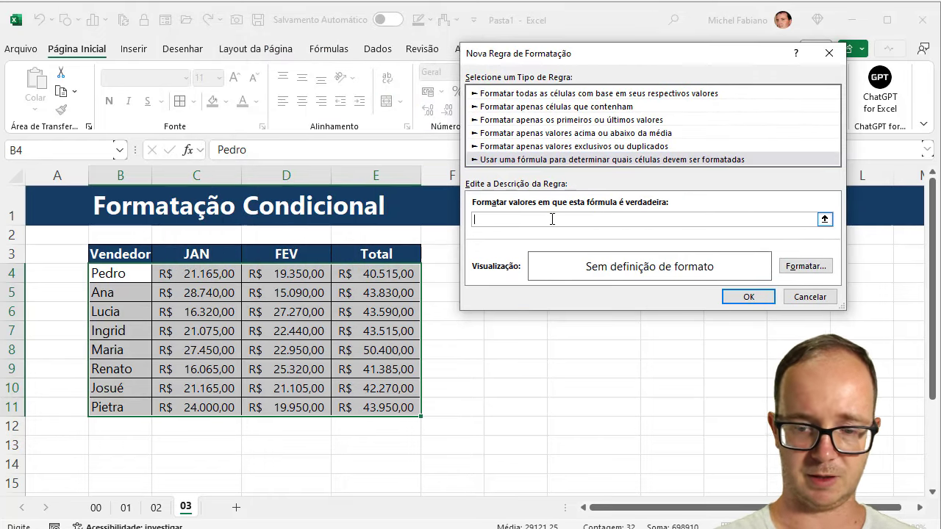
pyautogui.write('=')
pyautogui.click(374, 273)
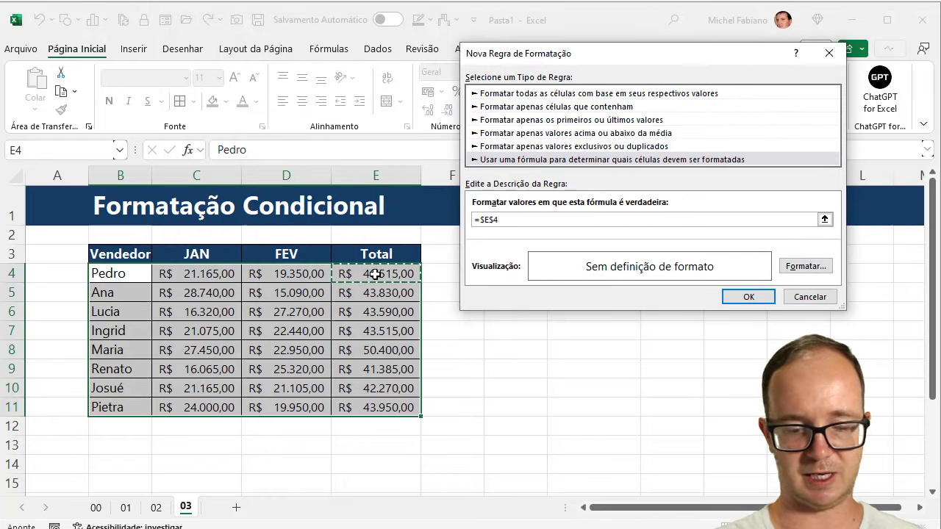
pyautogui.press('F4')
pyautogui.press('F4')
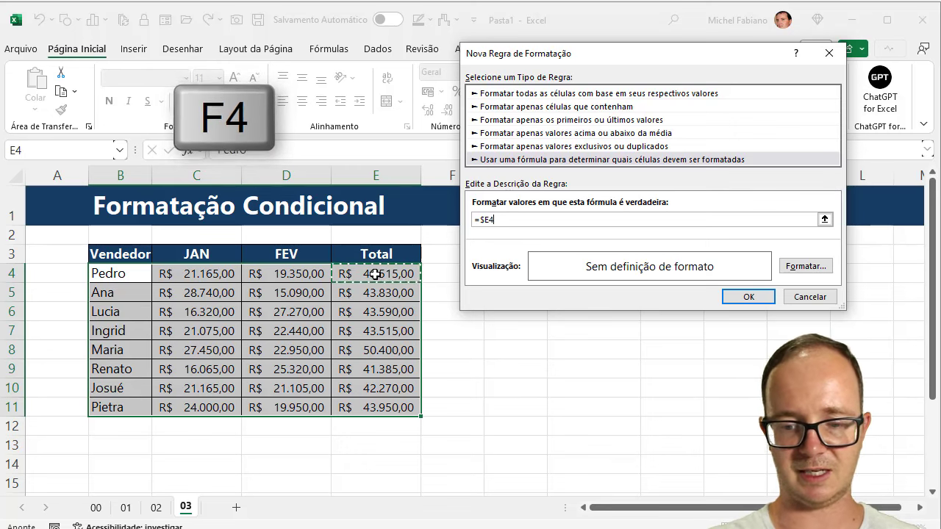
pyautogui.write('=máximo')
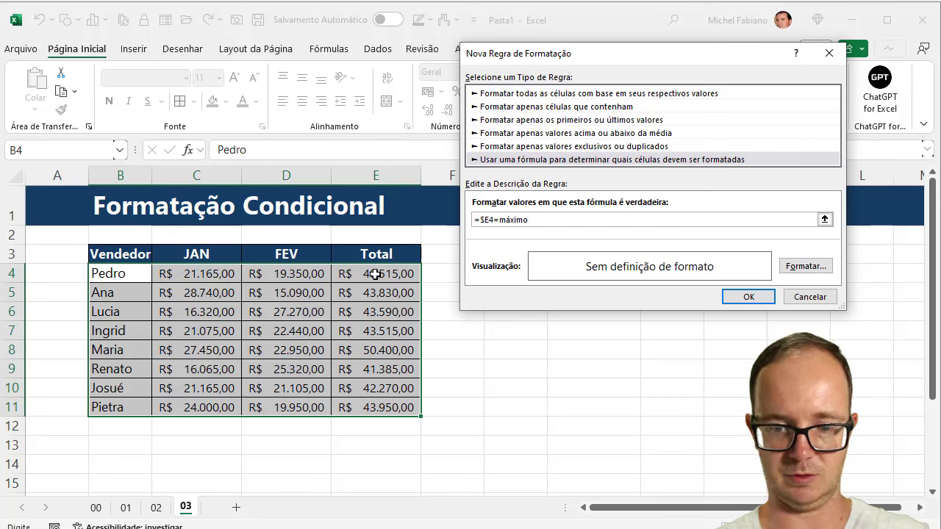
pyautogui.write('(')
pyautogui.moveTo(375, 273); pyautogui.dragTo(376, 406)
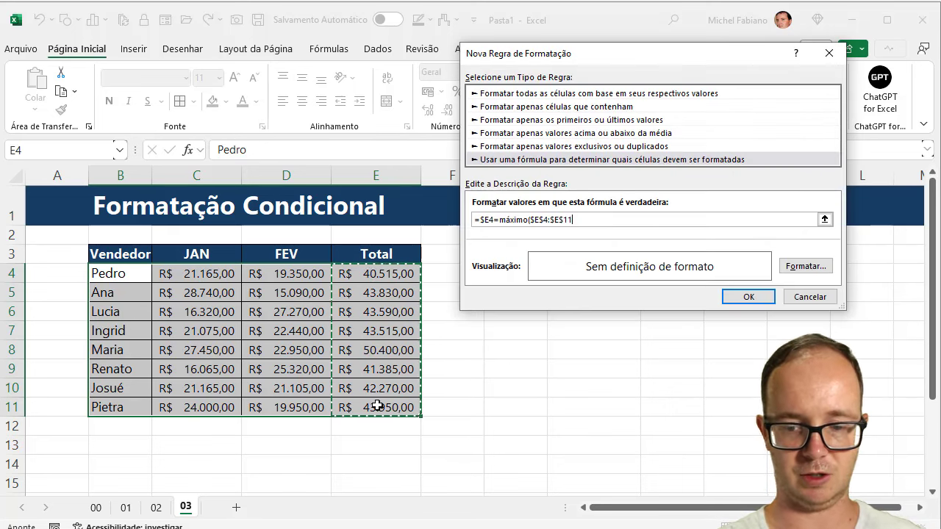
pyautogui.write(')')
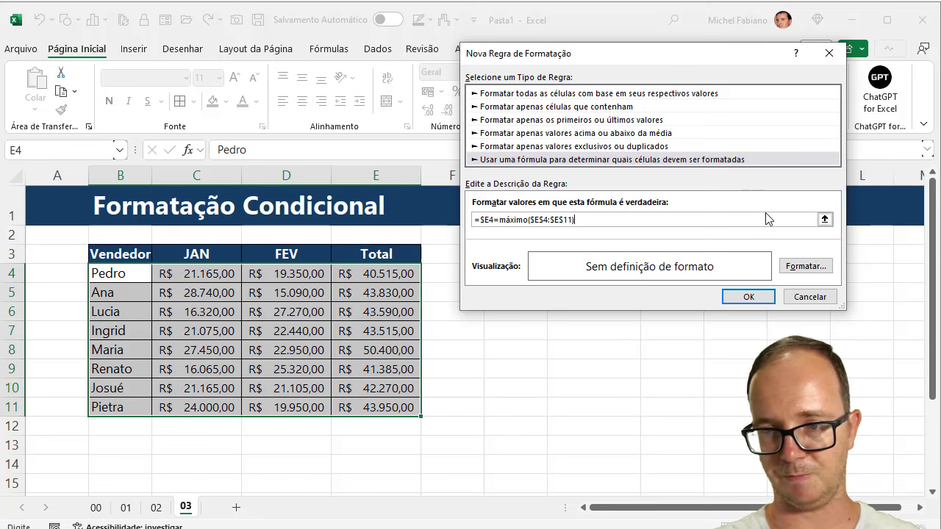
# - Give the highest-Total rule a light green fill and save it
pyautogui.click(805, 266)
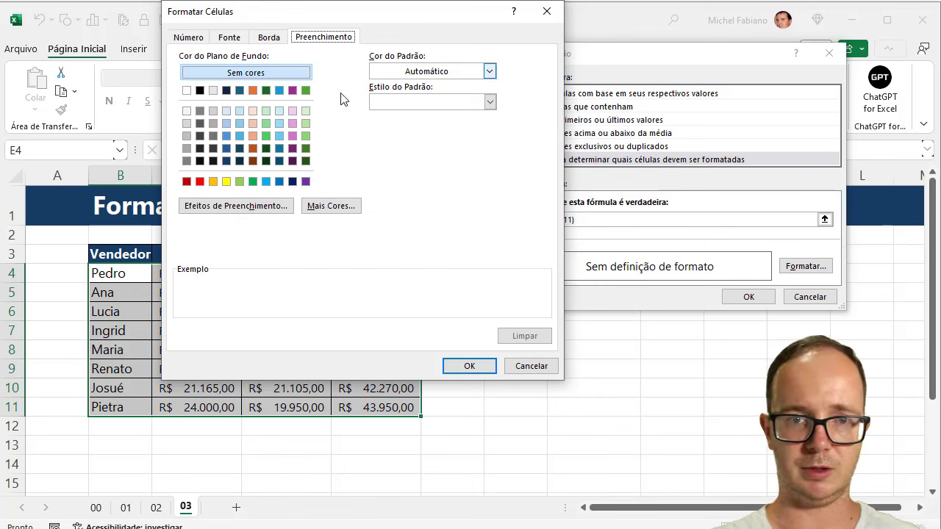
pyautogui.click(306, 136)
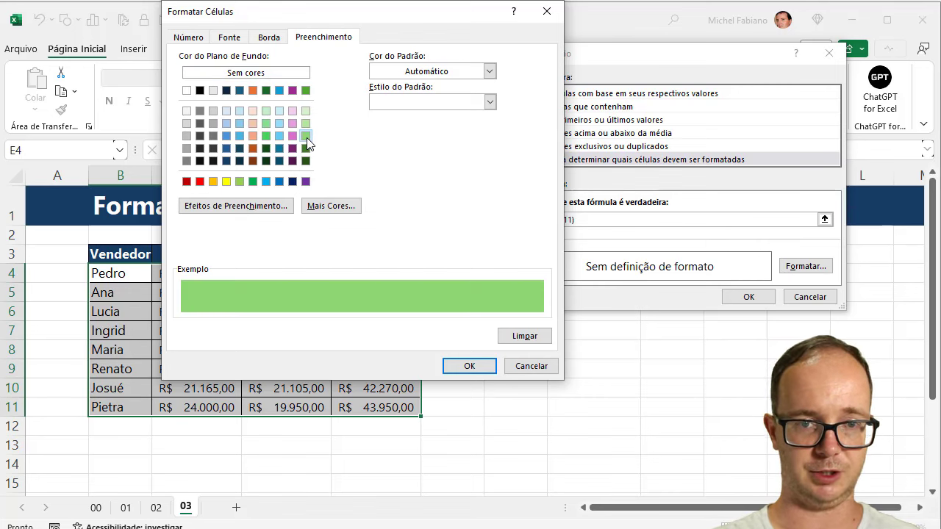
pyautogui.click(471, 366)
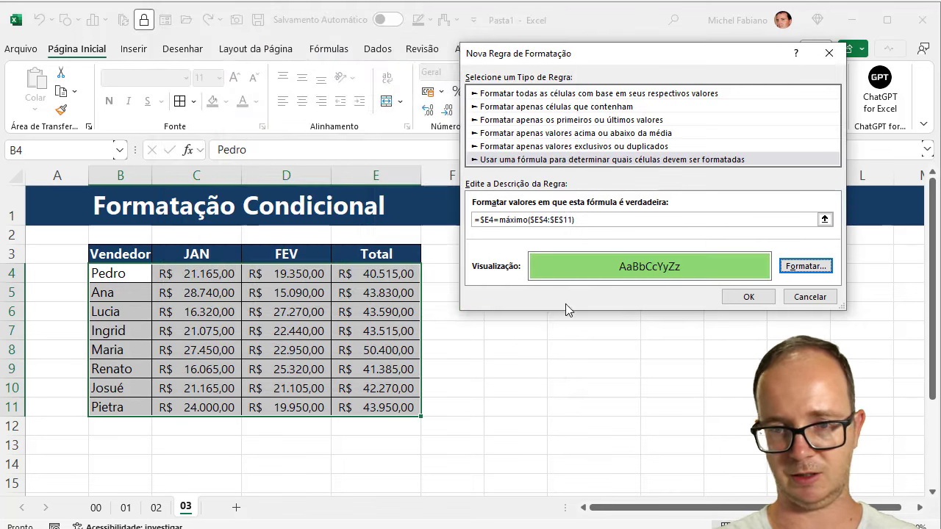
pyautogui.click(746, 297)
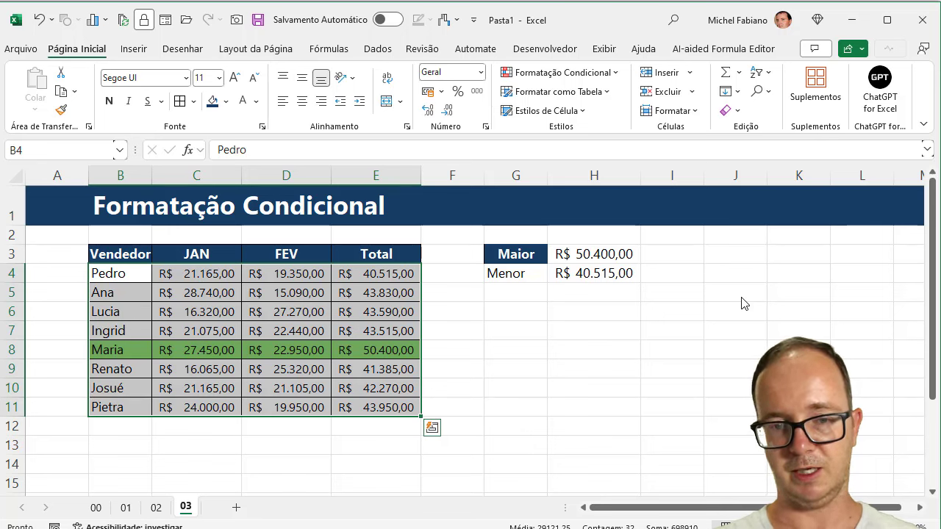
# - Create another formula rule =$E4=mínimo($E$4:$E$11) for the table rows
pyautogui.click(610, 74)
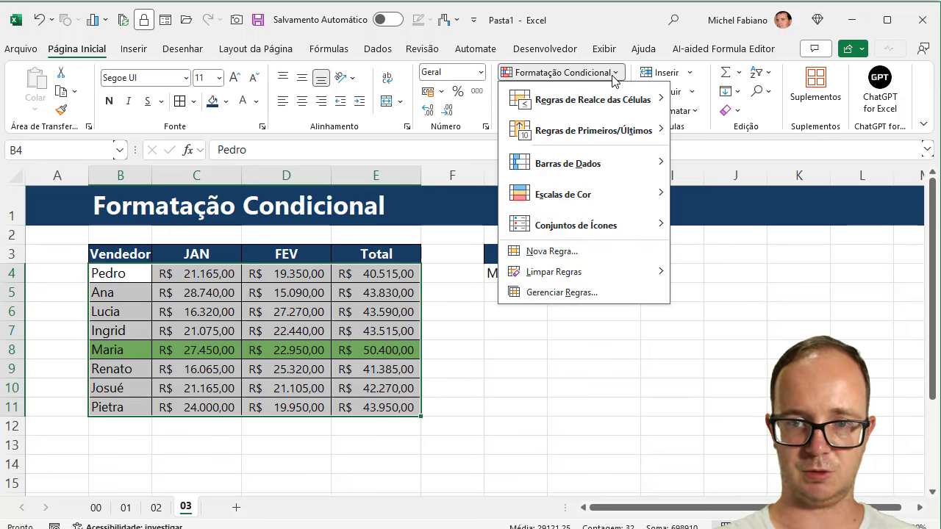
pyautogui.click(563, 253)
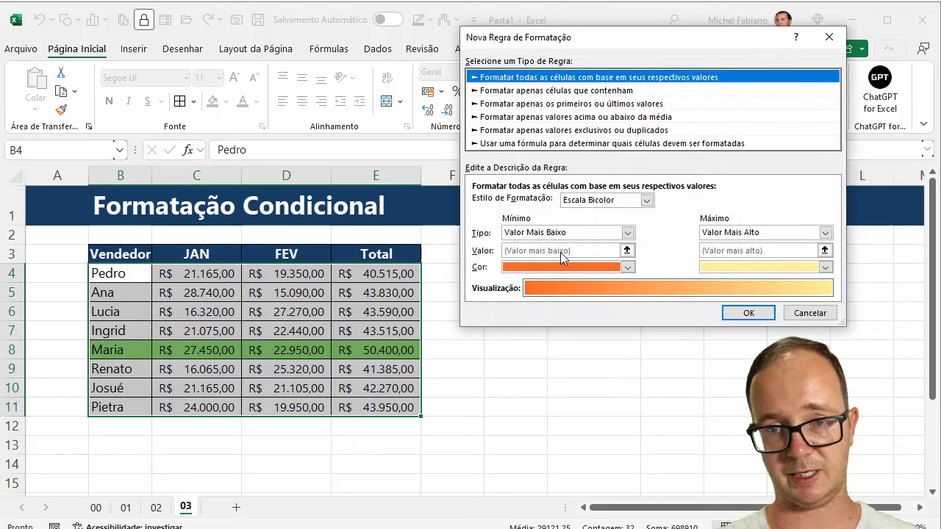
pyautogui.click(563, 143)
pyautogui.click(515, 203)
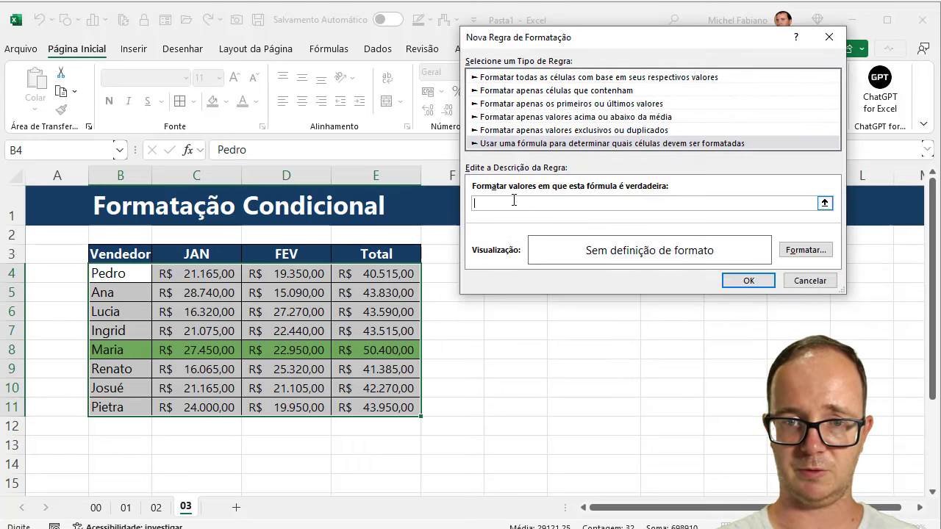
pyautogui.click(390, 273)
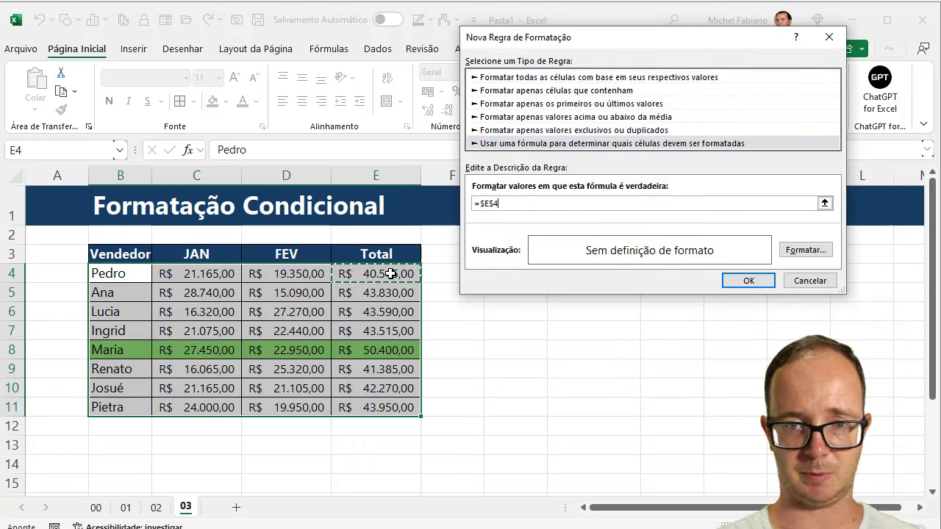
pyautogui.press('F4')
pyautogui.press('F4')
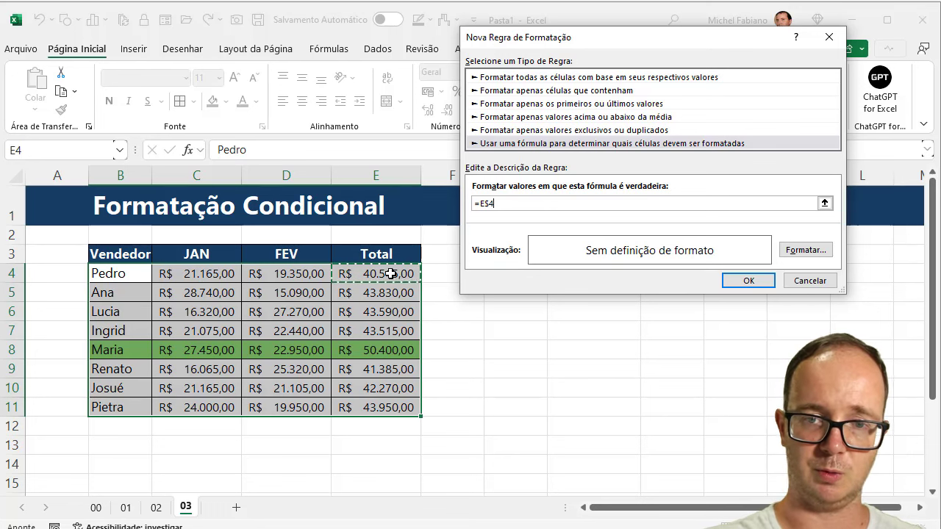
pyautogui.write('=mín')
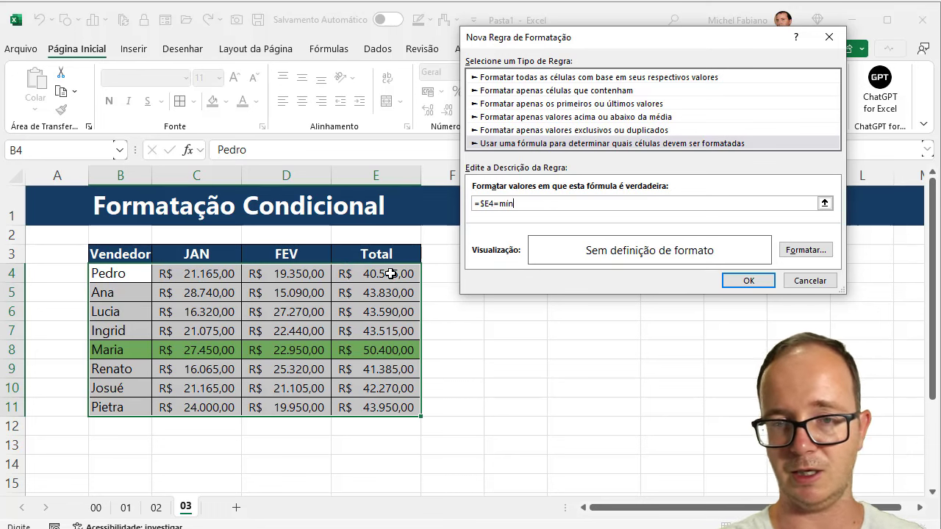
pyautogui.write('imo(')
pyautogui.moveTo(390, 273); pyautogui.dragTo(392, 413)
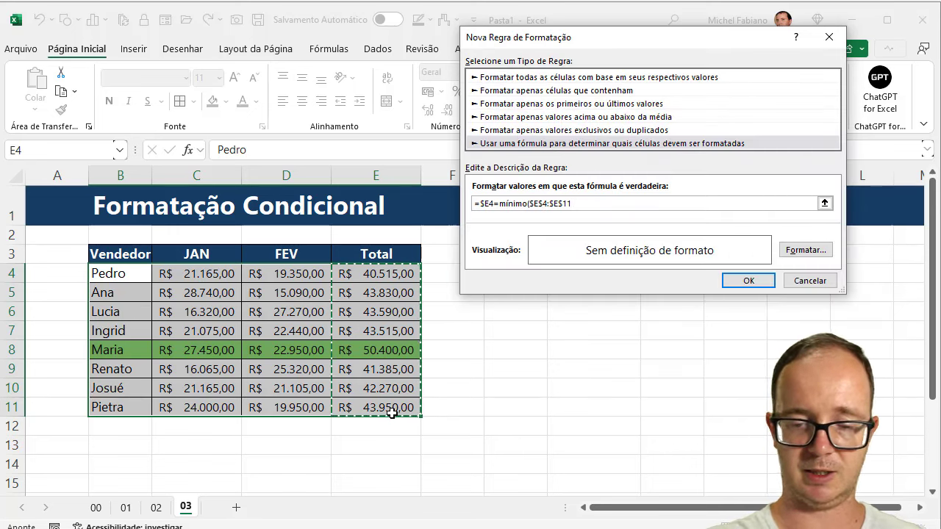
pyautogui.write(')')
# - Give the lowest-Total rule a yellow fill and save it
pyautogui.click(805, 250)
pyautogui.click(608, 37)
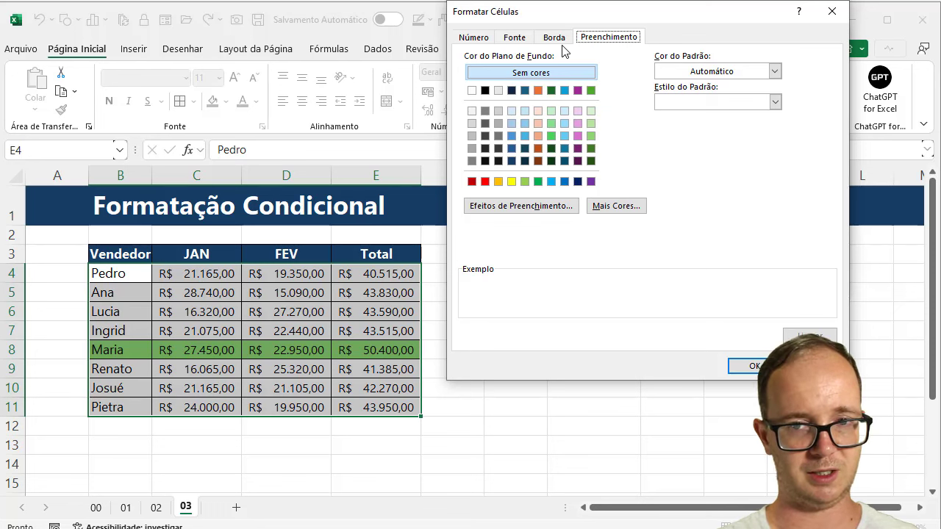
pyautogui.click(513, 182)
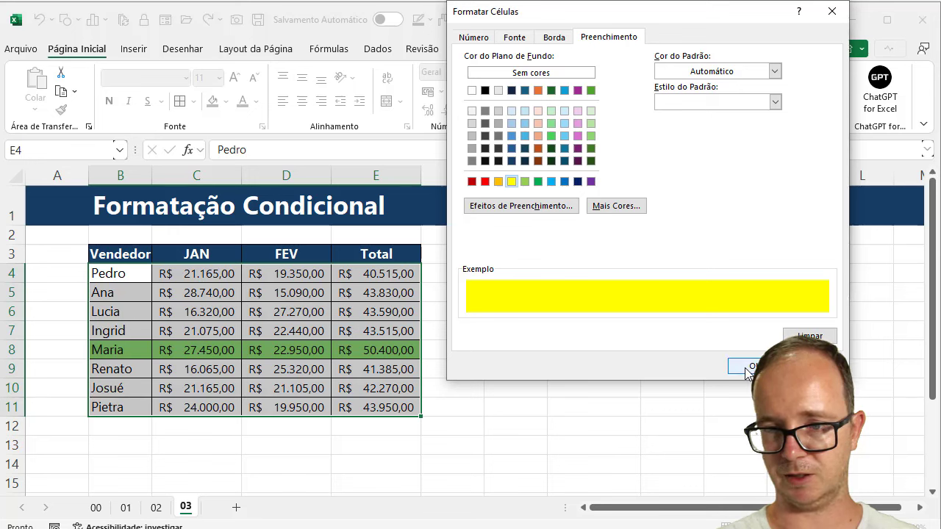
pyautogui.click(746, 365)
pyautogui.click(748, 281)
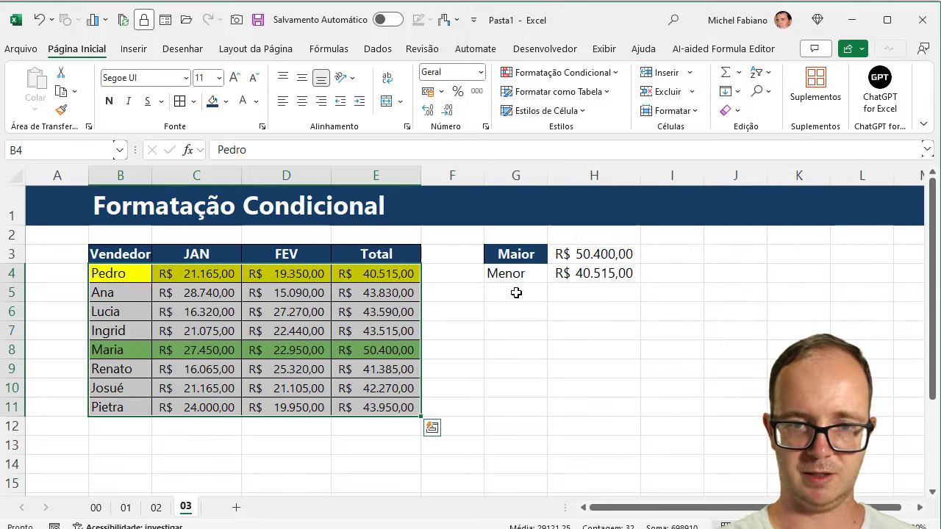
# - Change the January sales in C5 to 12.000 to test the yellow lowest-Total rule
pyautogui.click(282, 294)
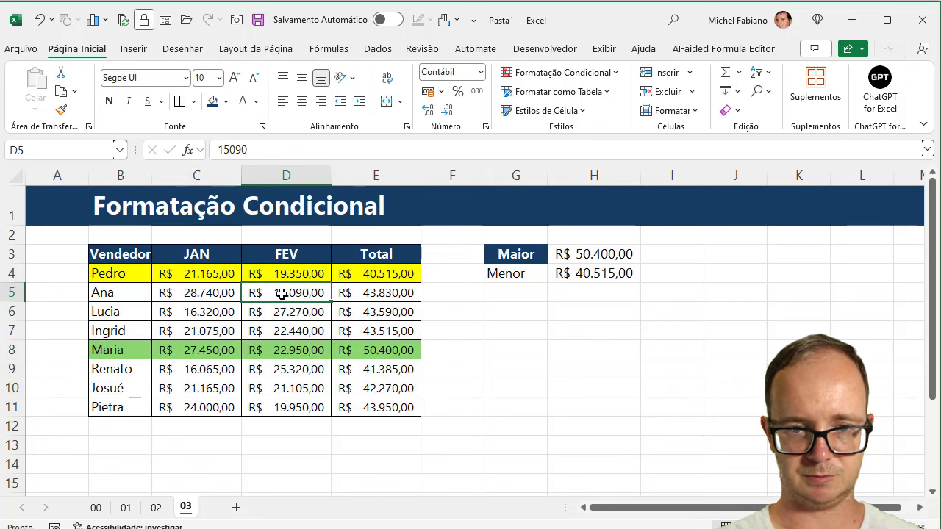
pyautogui.click(210, 291)
pyautogui.write('12')
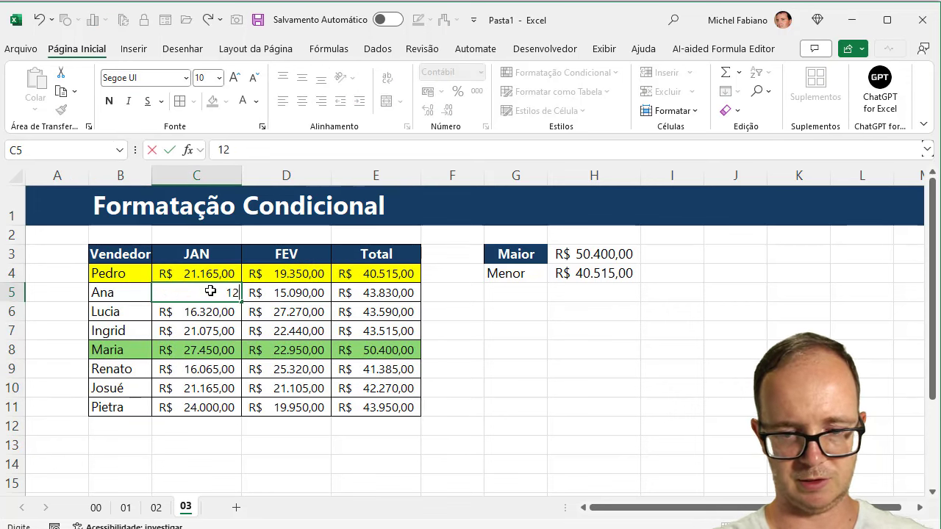
pyautogui.write('R$ 12.000')
pyautogui.press('Return')
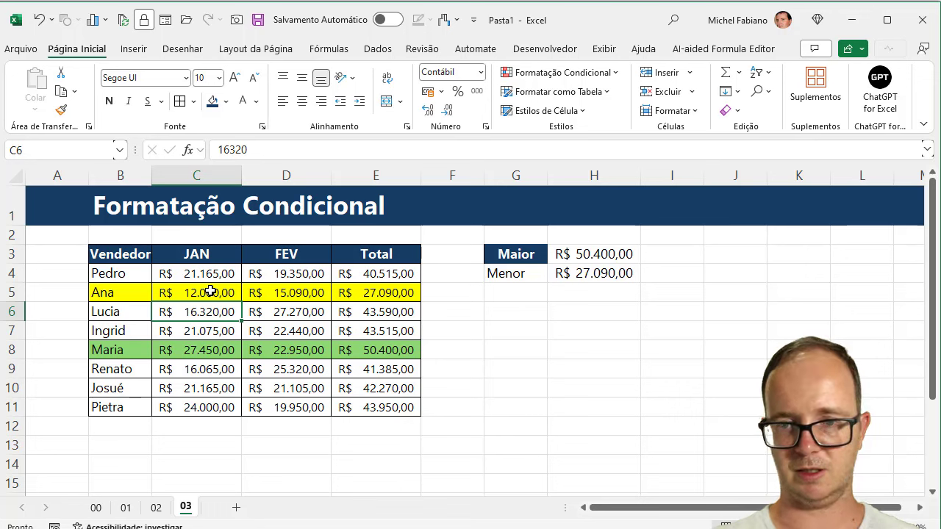